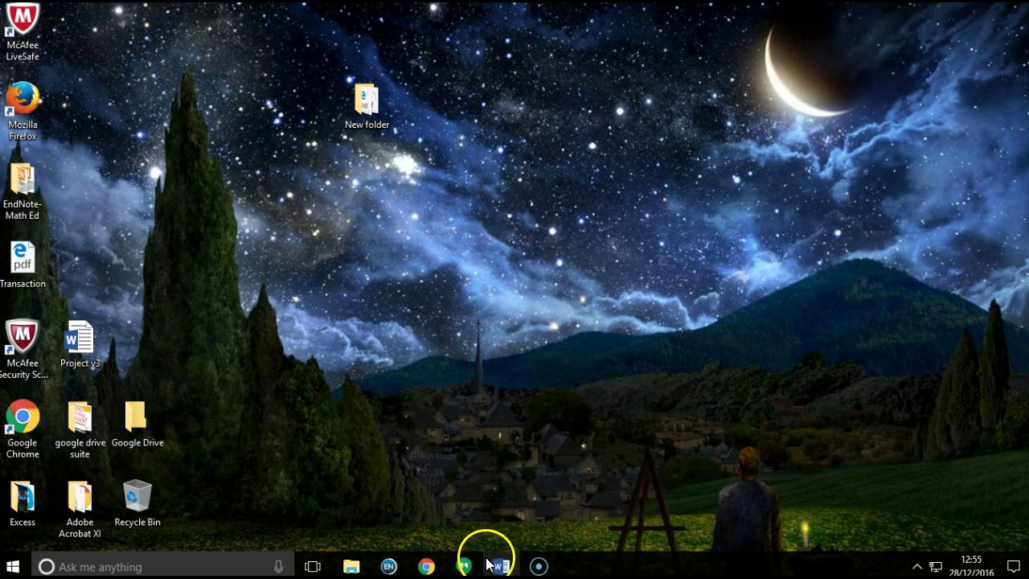
# Switch to EndNote X8, maximize it, and minimize the MthEd 590 F11 Annotated Bibliography library to bring Math Ed 663 forward.
pyautogui.moveTo(387, 566)
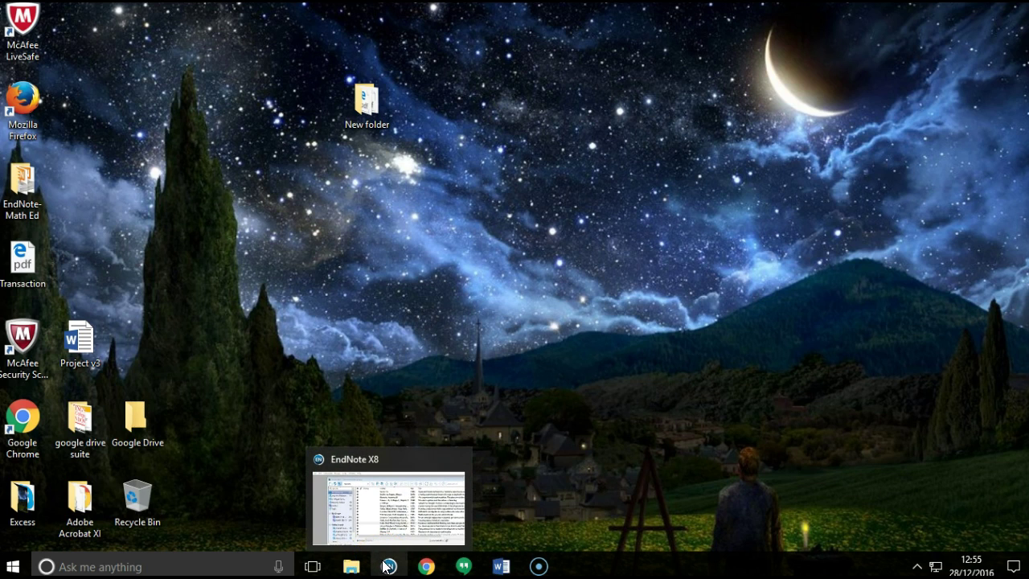
pyautogui.moveTo(419, 567)
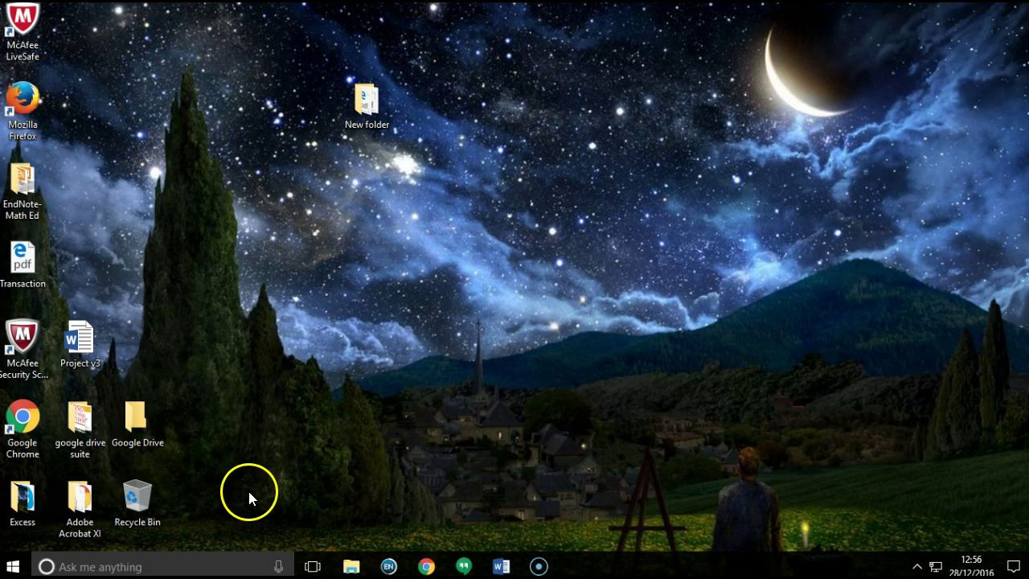
pyautogui.click(386, 568)
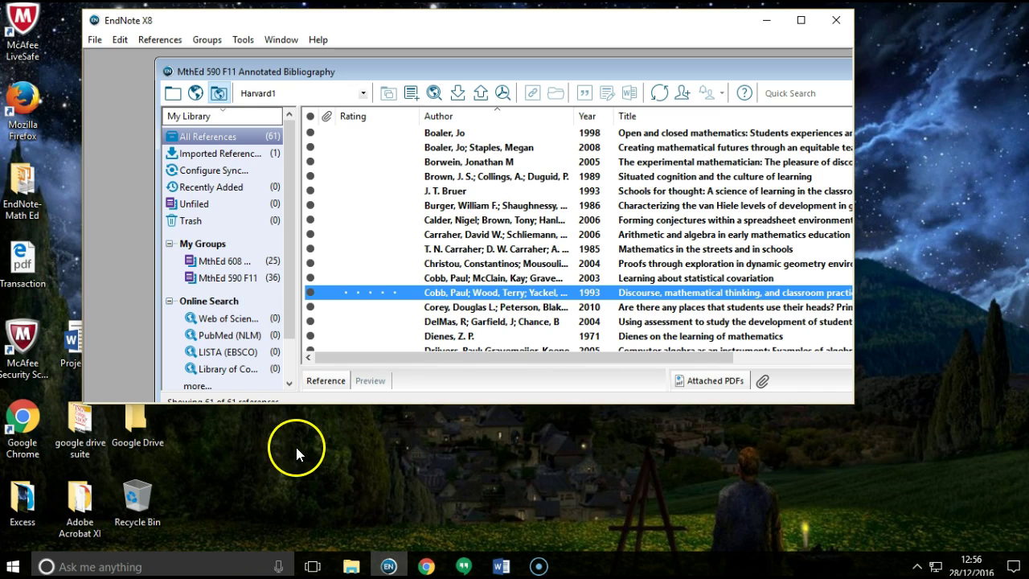
pyautogui.click(800, 20)
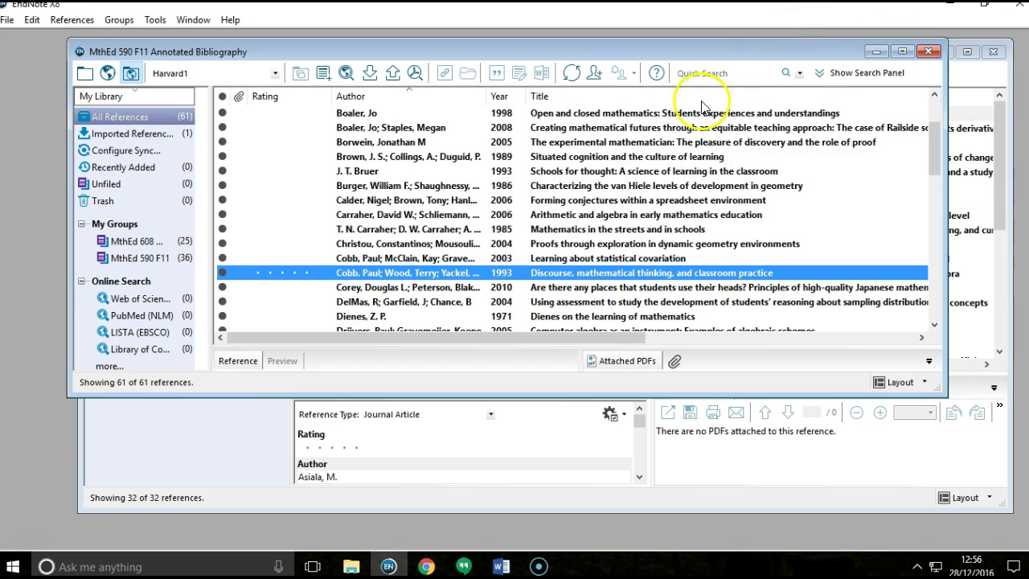
pyautogui.click(874, 53)
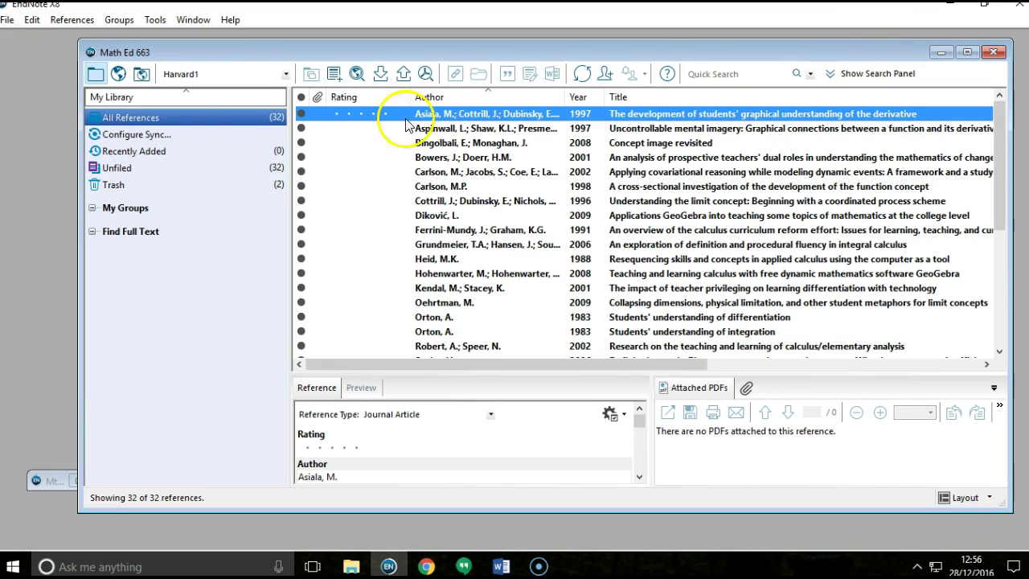
# View the fields available as columns in the Math Ed 663 reference list.
pyautogui.rightClick(366, 100)
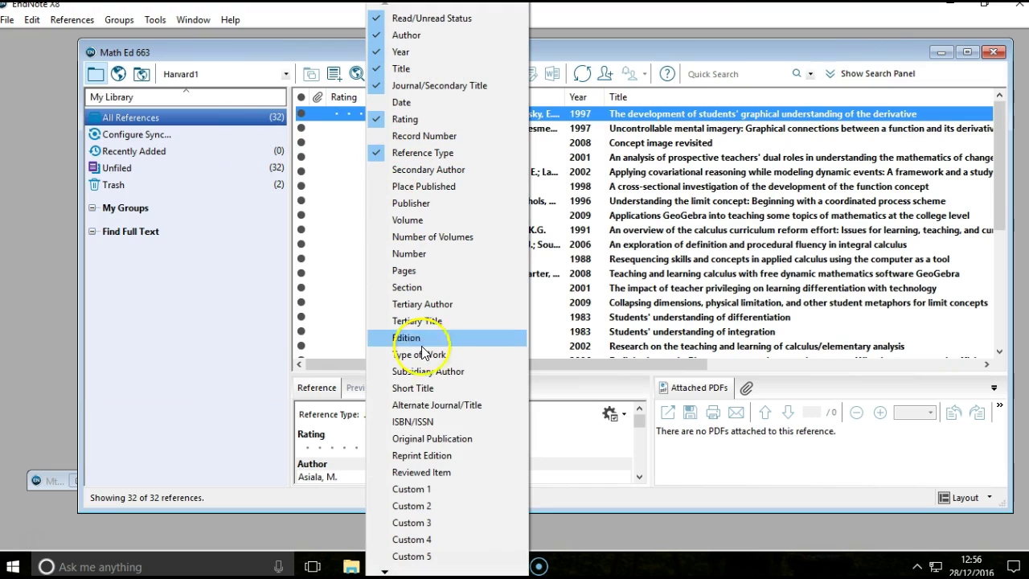
pyautogui.click(583, 52)
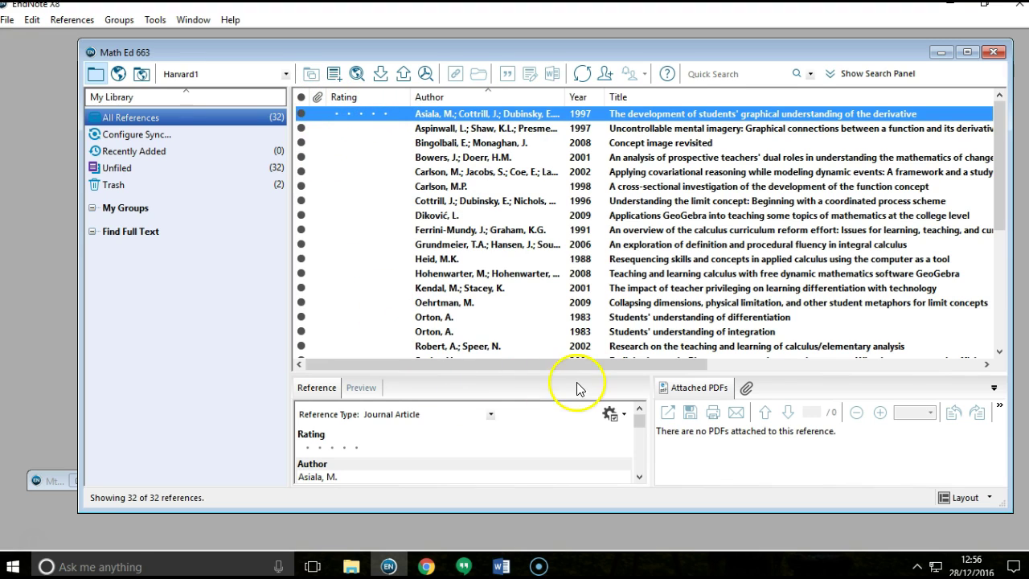
# Open the 1996 reference "Understanding the limit concept: Beginning with a coordinated process scheme" and examine its fields down to Notes.
pyautogui.doubleClick(446, 201)
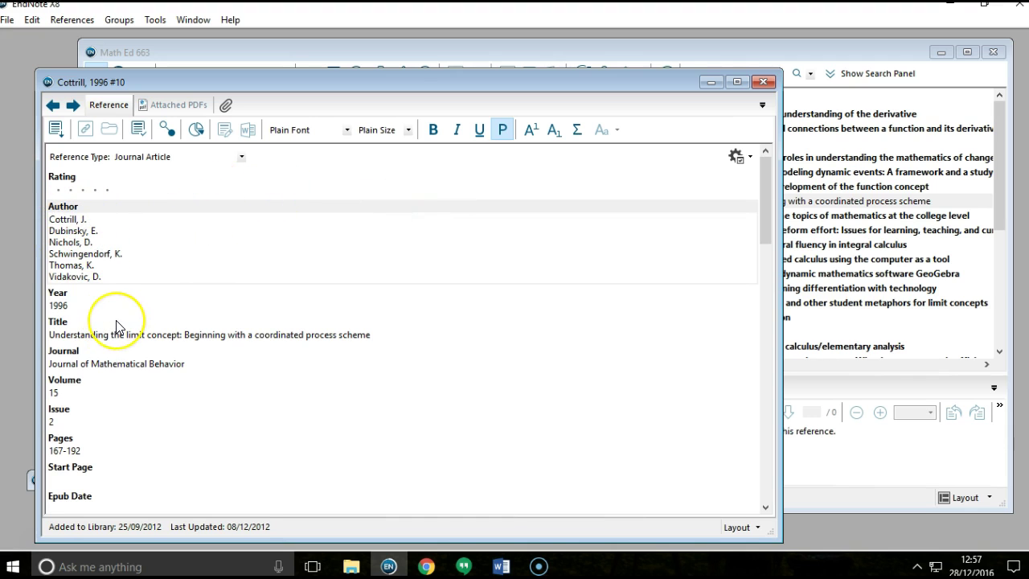
pyautogui.scroll(-10, 117, 326)
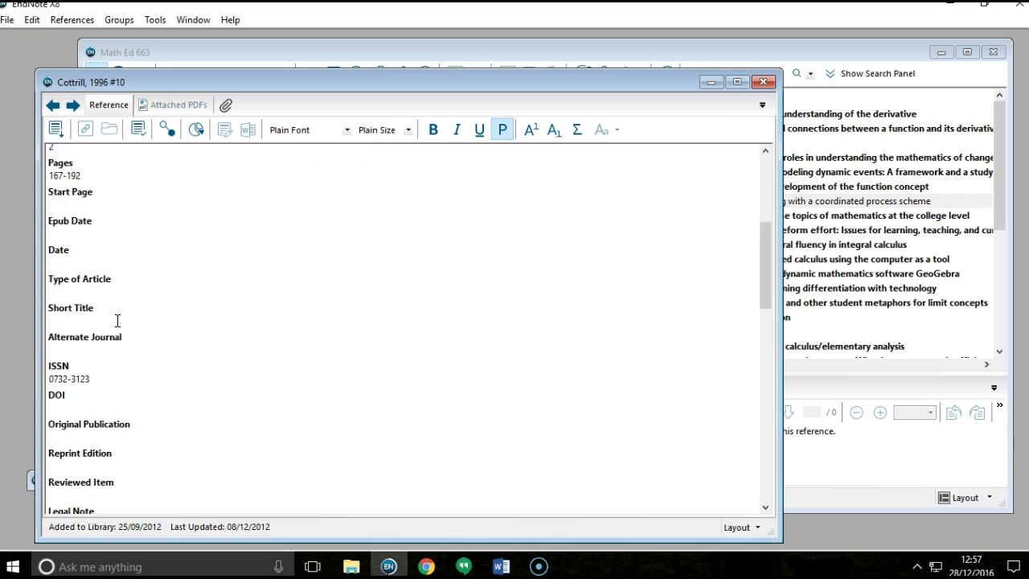
pyautogui.scroll(-3, 117, 323)
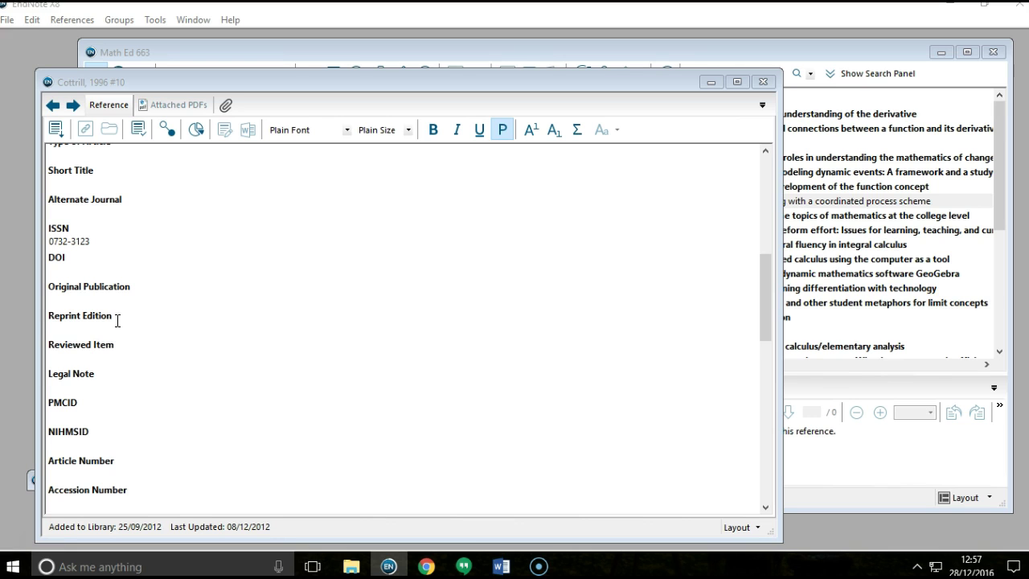
pyautogui.scroll(-5, 117, 320)
pyautogui.scroll(-3, 116, 319)
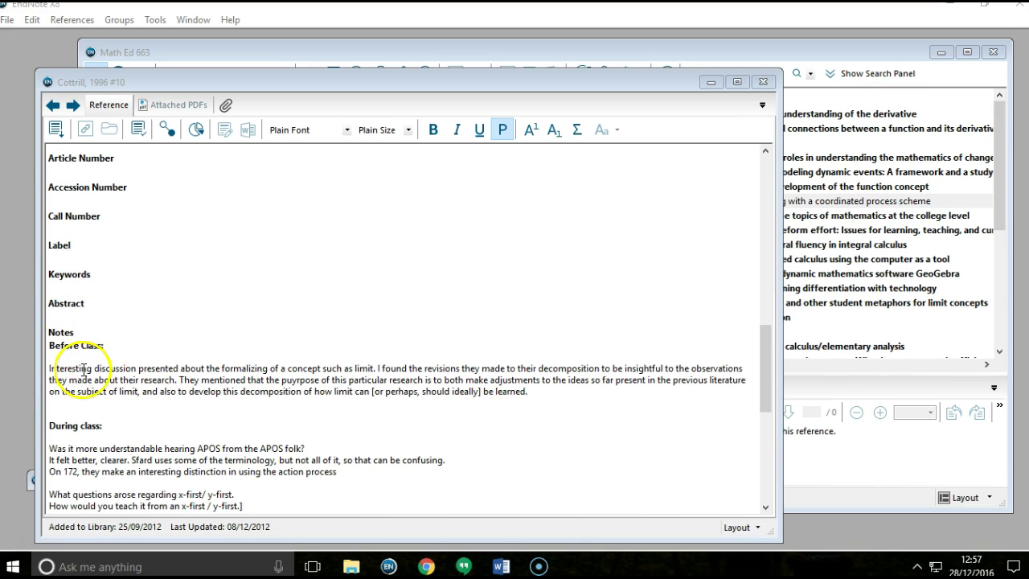
# Highlight the Before Class paragraph in the reference's Notes and read on to the File Attachments field.
pyautogui.click(59, 370)
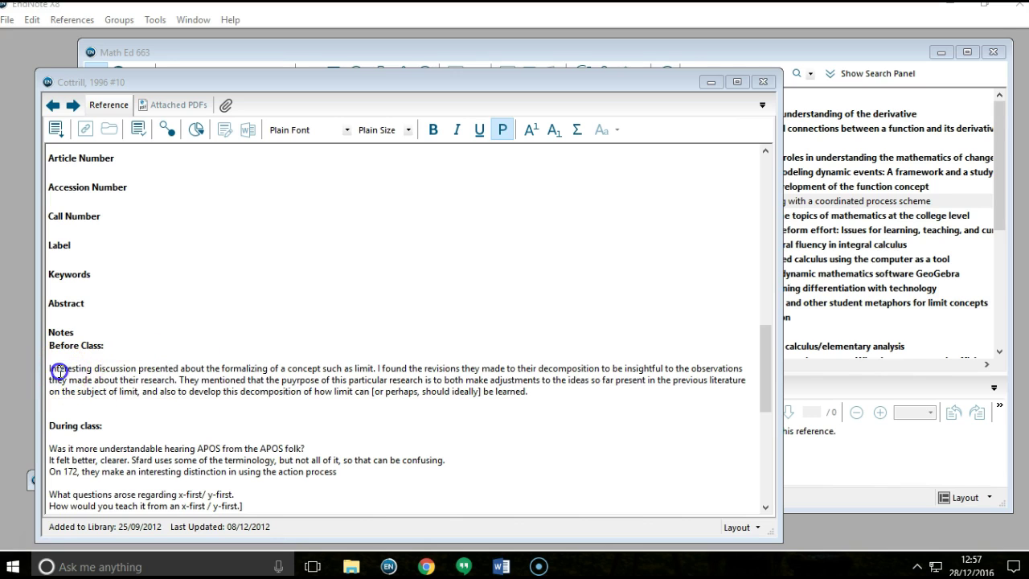
pyautogui.click(396, 385)
pyautogui.moveTo(531, 391); pyautogui.dragTo(43, 369)
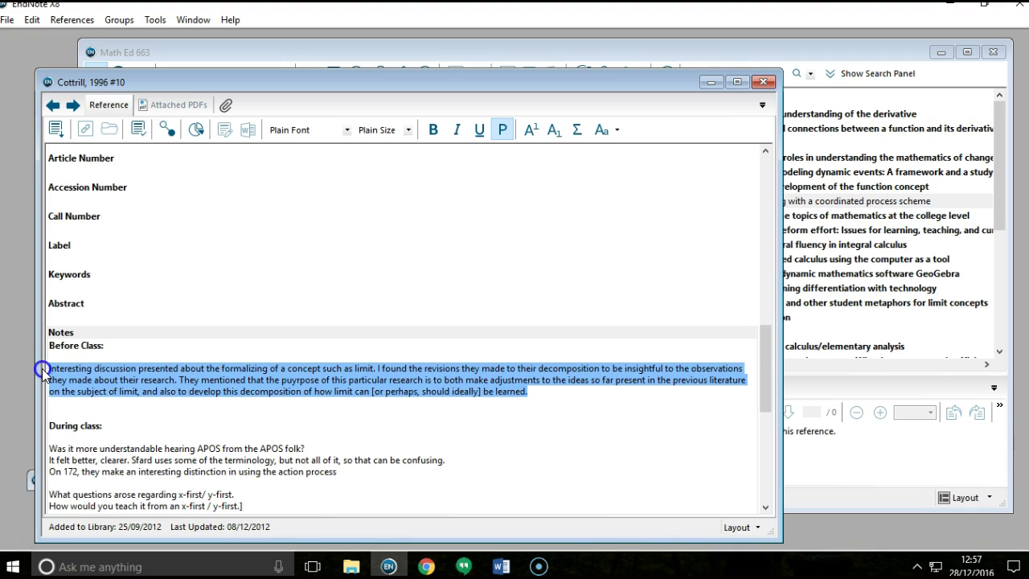
pyautogui.scroll(-2, 261, 339)
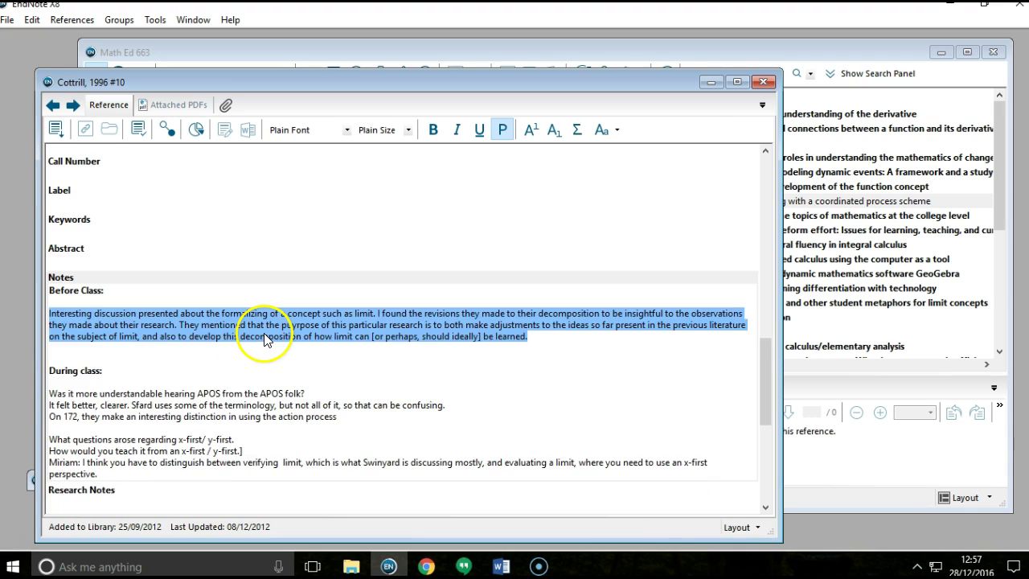
pyautogui.scroll(-2, 264, 340)
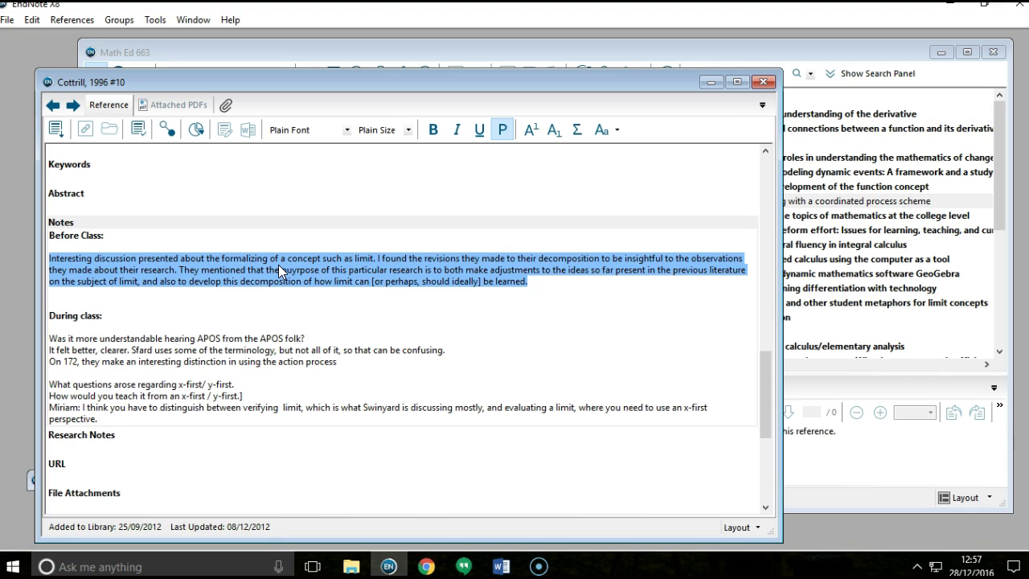
pyautogui.click(56, 258)
pyautogui.scroll(-1, 153, 333)
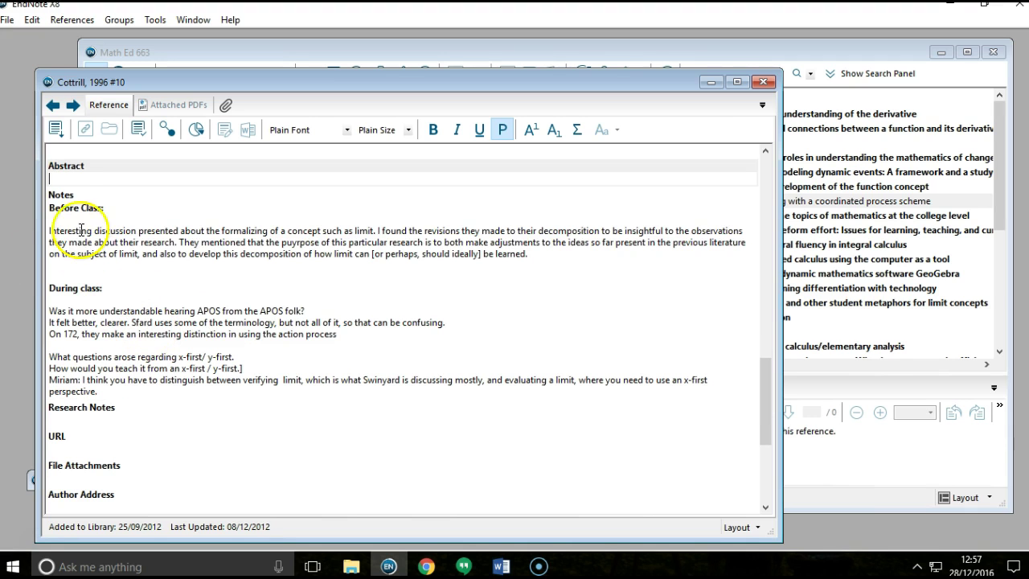
pyautogui.scroll(-3, 250, 389)
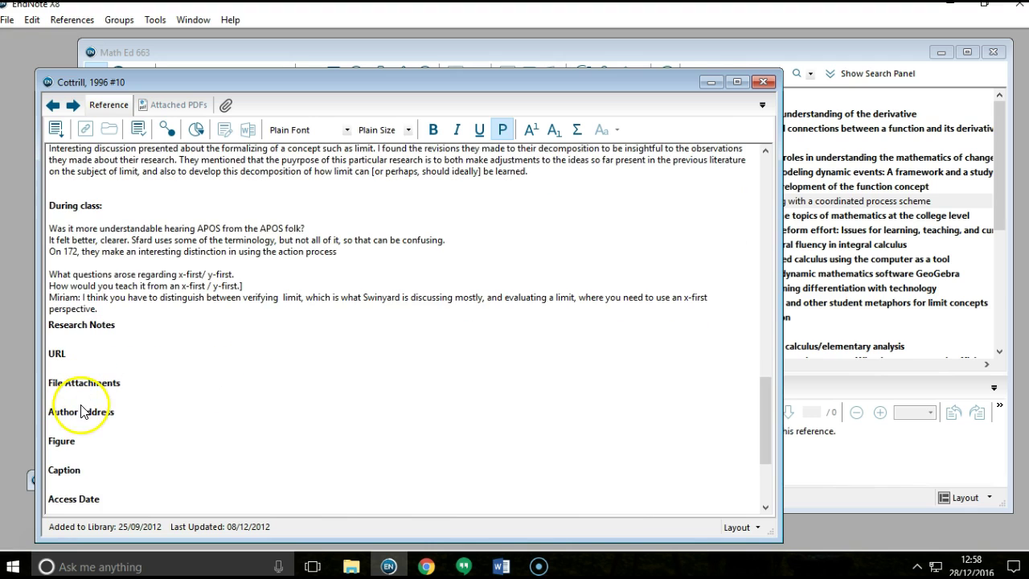
# Examine the attachment options for the empty File Attachments field and the file commands for saving the reference.
pyautogui.click(80, 399)
pyautogui.rightClick(81, 400)
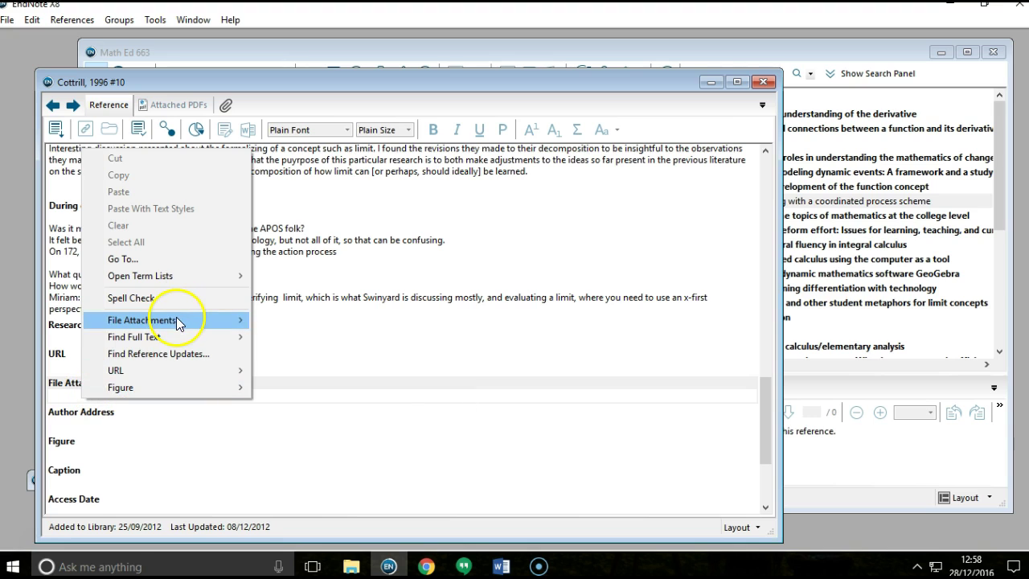
pyautogui.moveTo(177, 319)
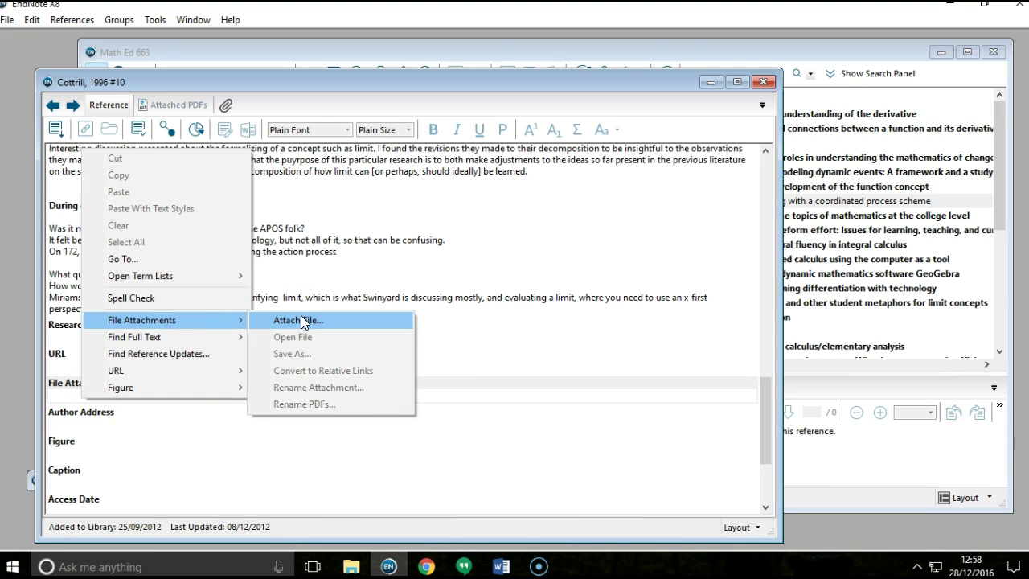
pyautogui.click(275, 324)
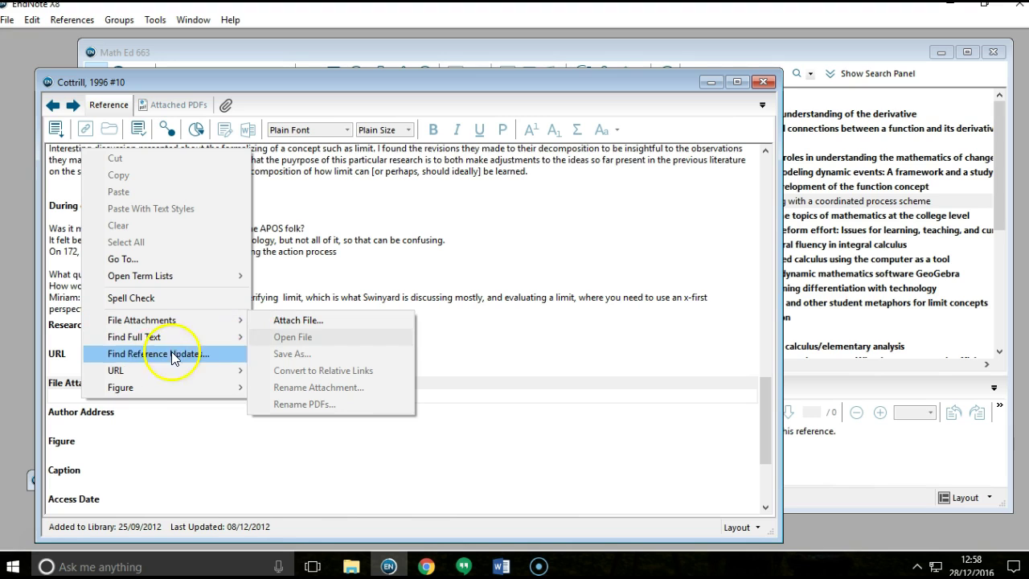
pyautogui.click(58, 402)
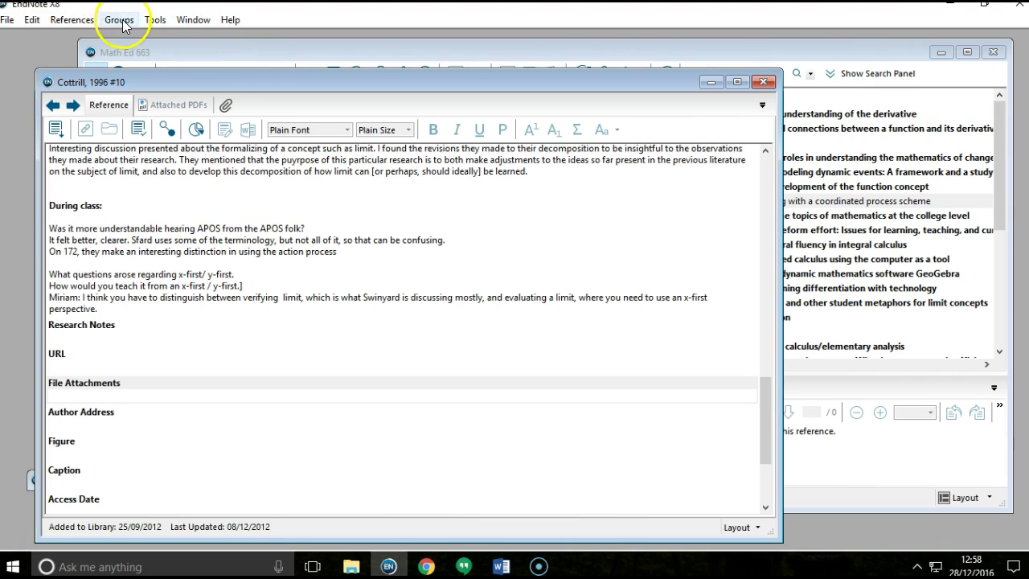
pyautogui.click(8, 21)
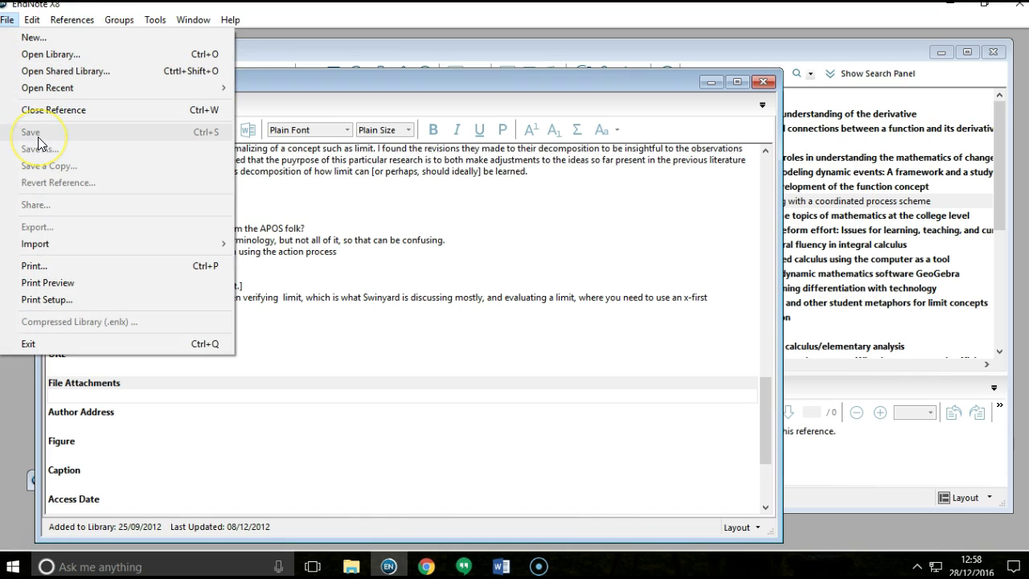
pyautogui.click(476, 226)
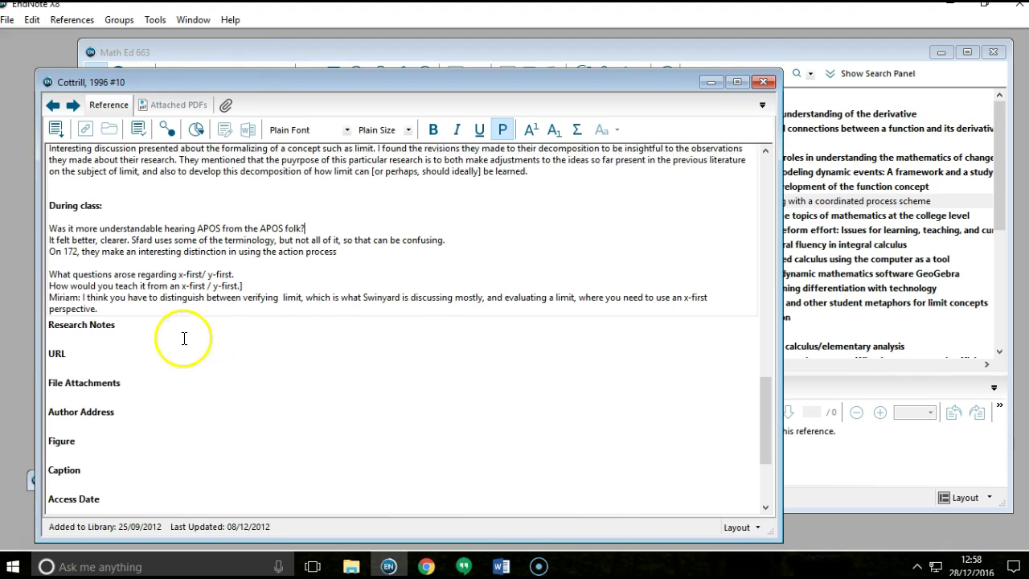
# Add a period after the "x-first/ y-first." question in the Notes, and close the reference without saving the change.
pyautogui.click(245, 274)
pyautogui.write('.')
pyautogui.click(762, 82)
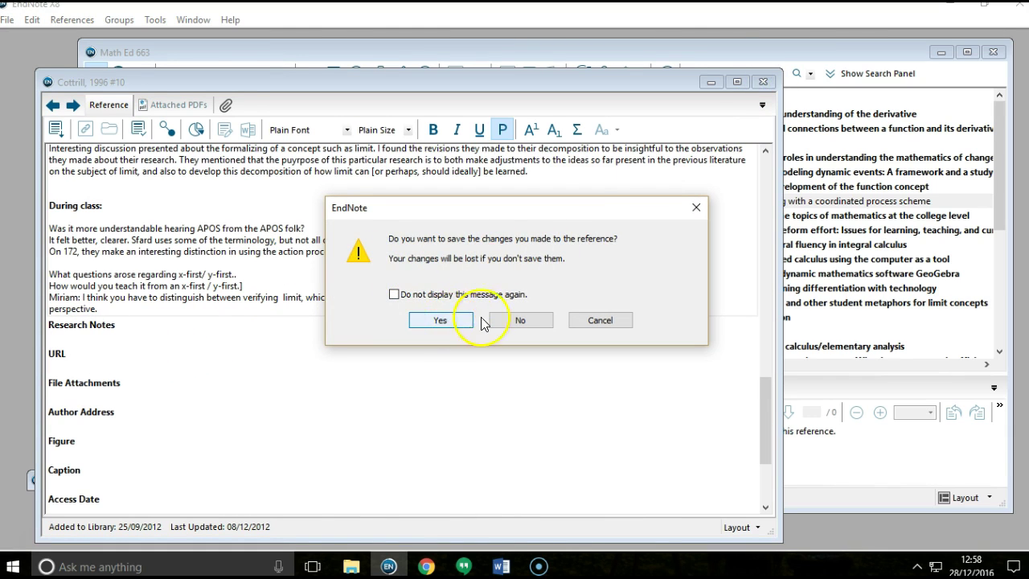
pyautogui.click(519, 319)
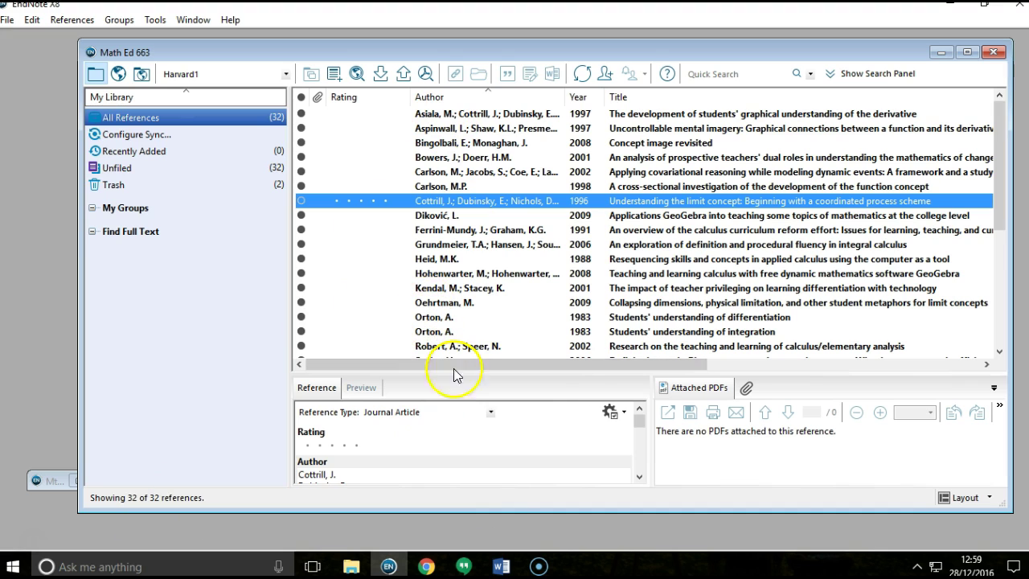
# Enlarge the reference details pane below the list and look through the selected reference's fields and the library's remaining references.
pyautogui.moveTo(609, 372); pyautogui.dragTo(611, 323)
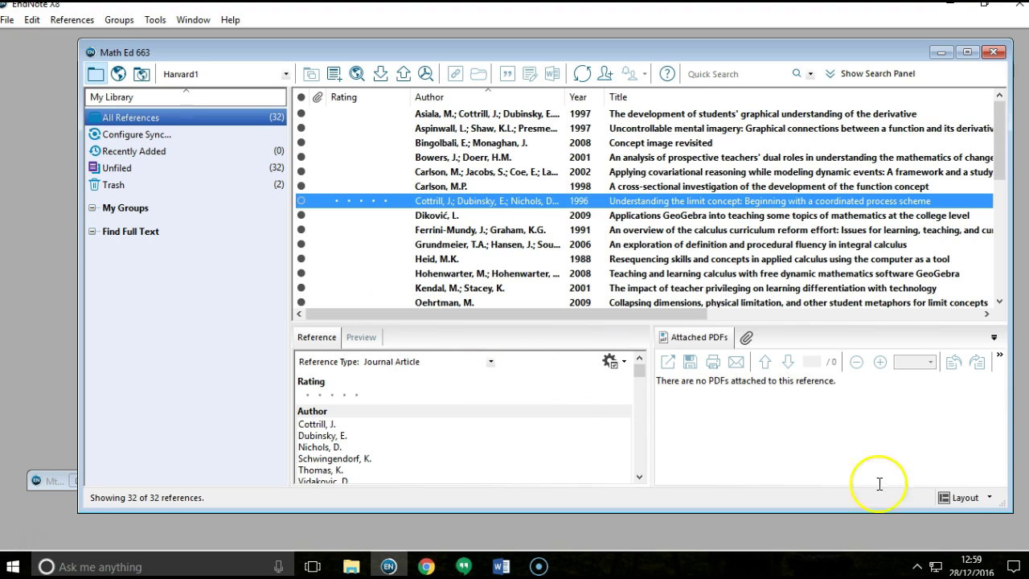
pyautogui.click(977, 499)
pyautogui.click(977, 499)
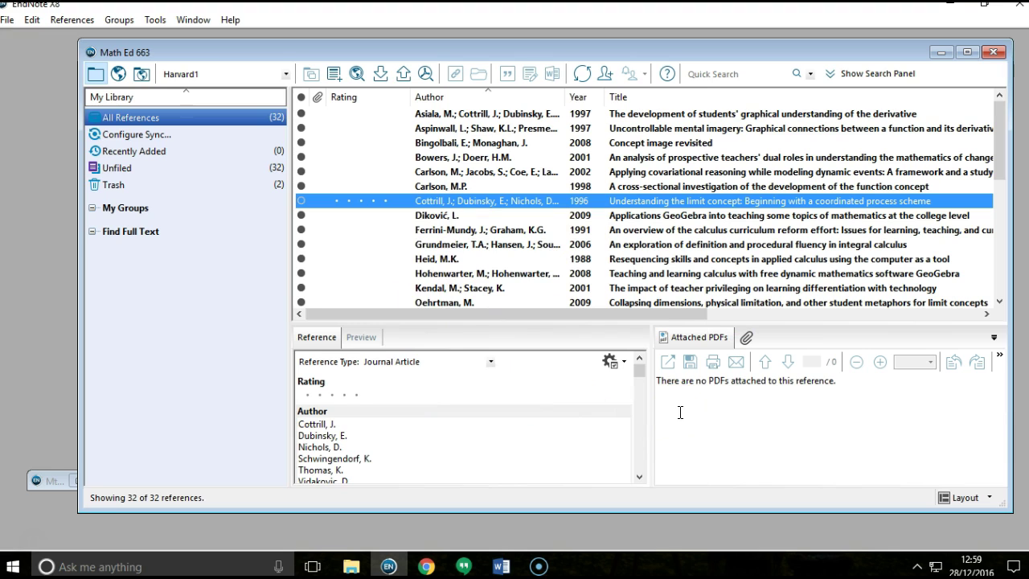
pyautogui.click(614, 420)
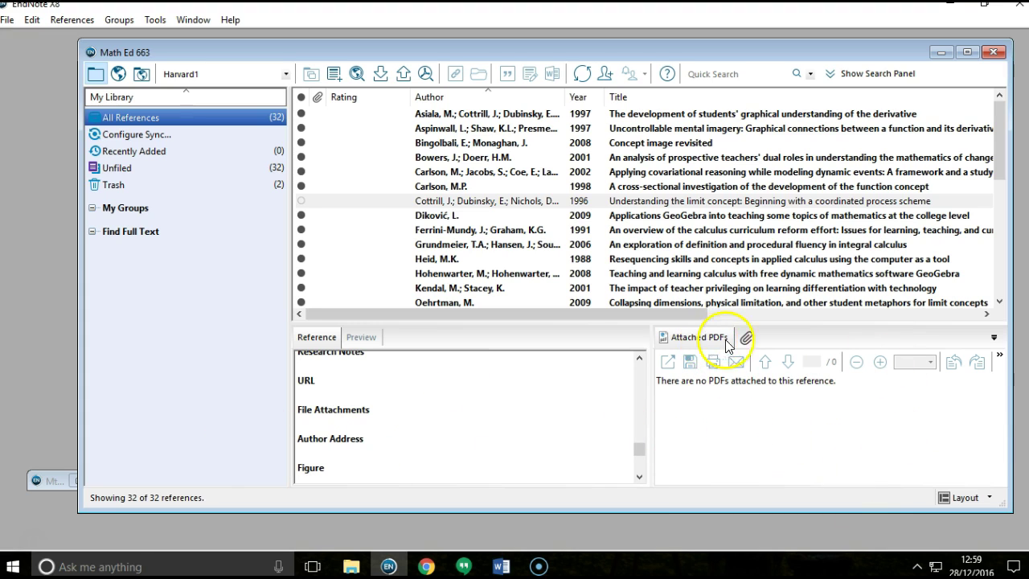
pyautogui.scroll(-6, 344, 218)
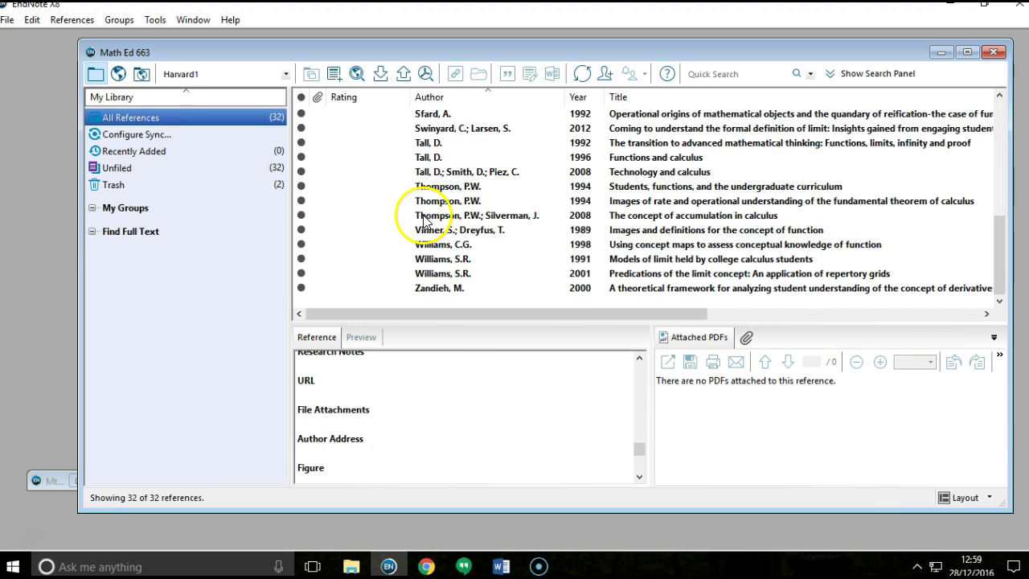
# Restore the minimized My Kings EndNote Library fully into view and show all its references.
pyautogui.click(50, 480)
pyautogui.click(62, 481)
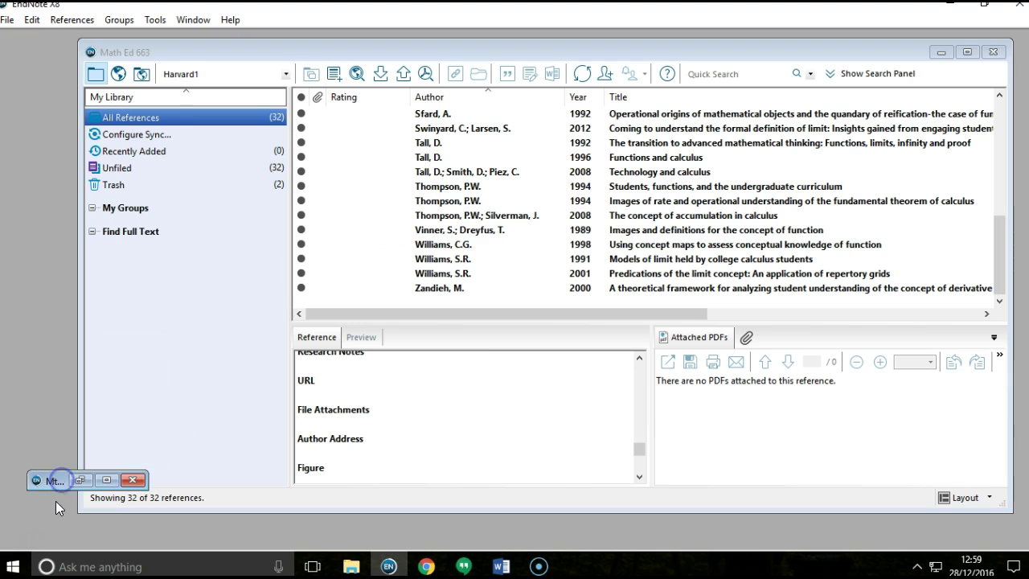
pyautogui.click(103, 482)
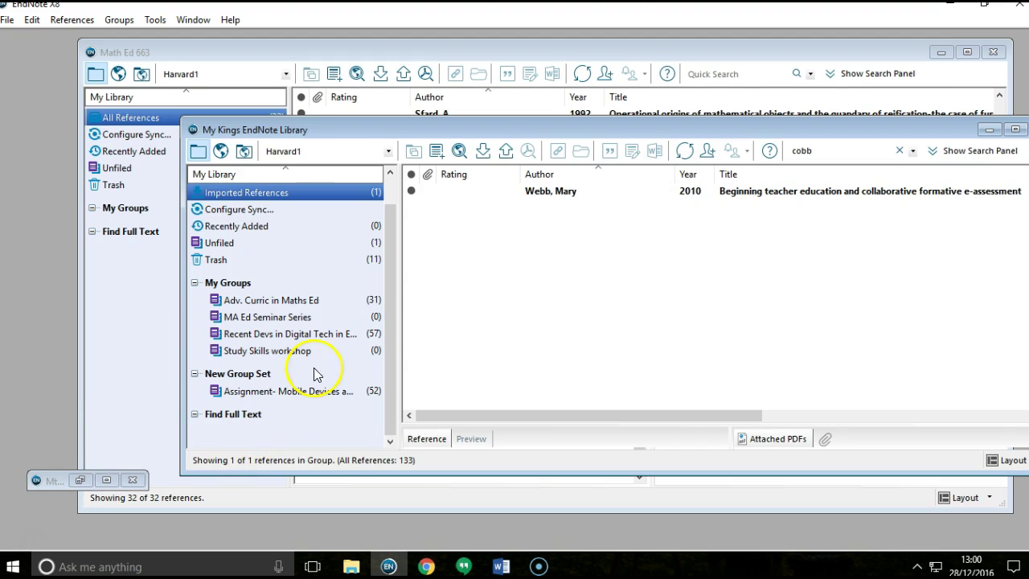
pyautogui.click(496, 265)
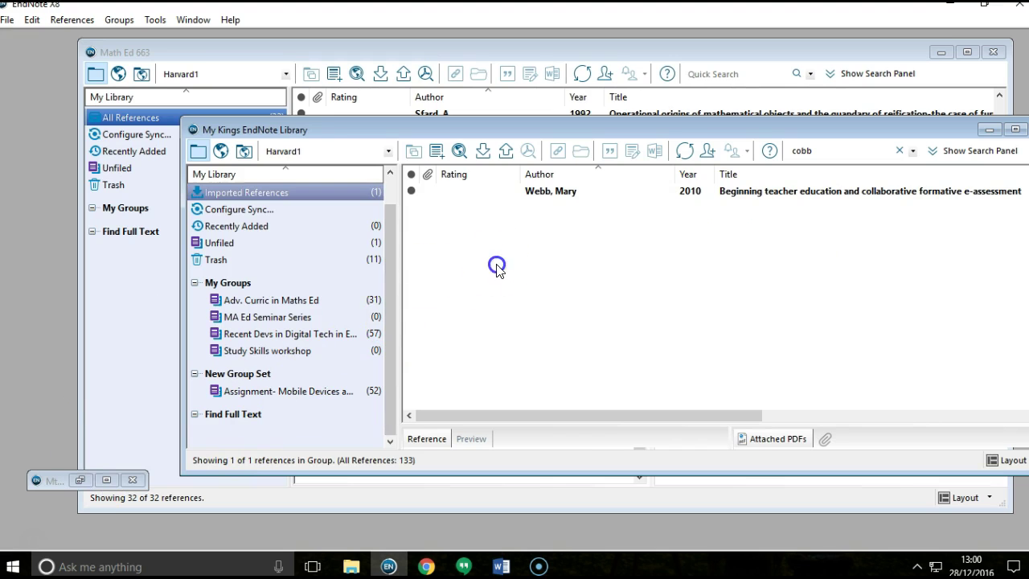
pyautogui.doubleClick(308, 131)
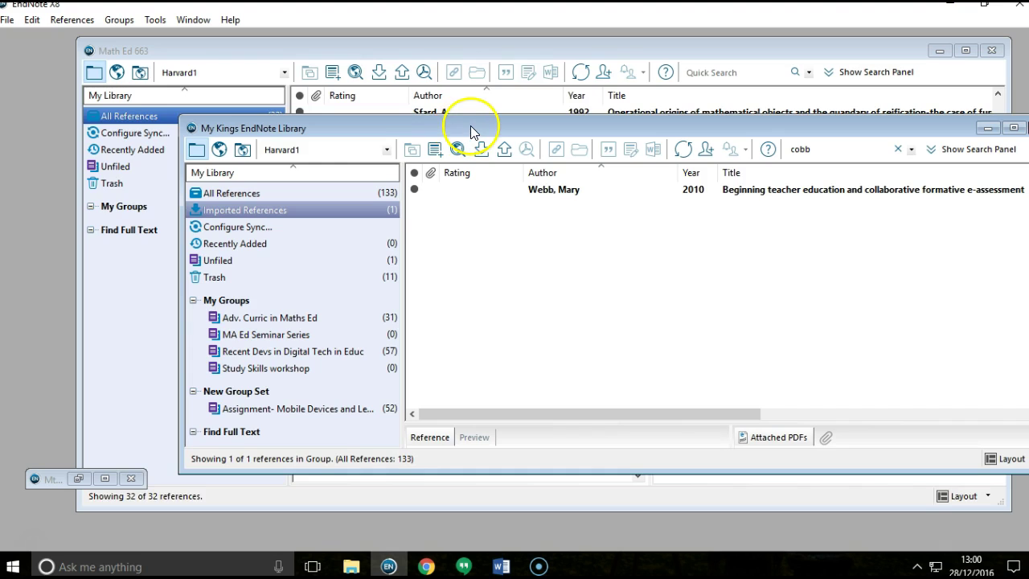
pyautogui.moveTo(473, 131); pyautogui.dragTo(299, 43)
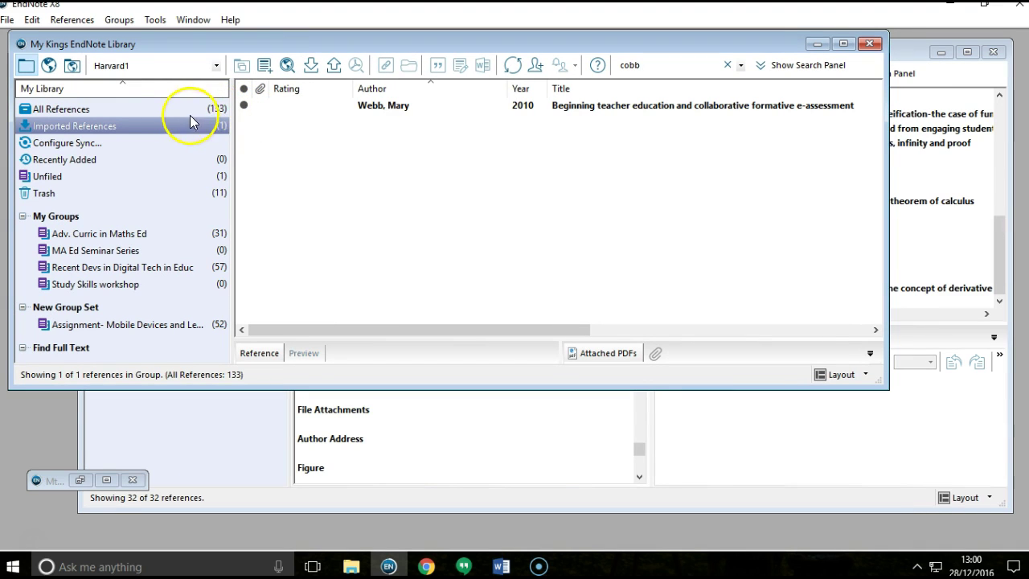
pyautogui.click(217, 109)
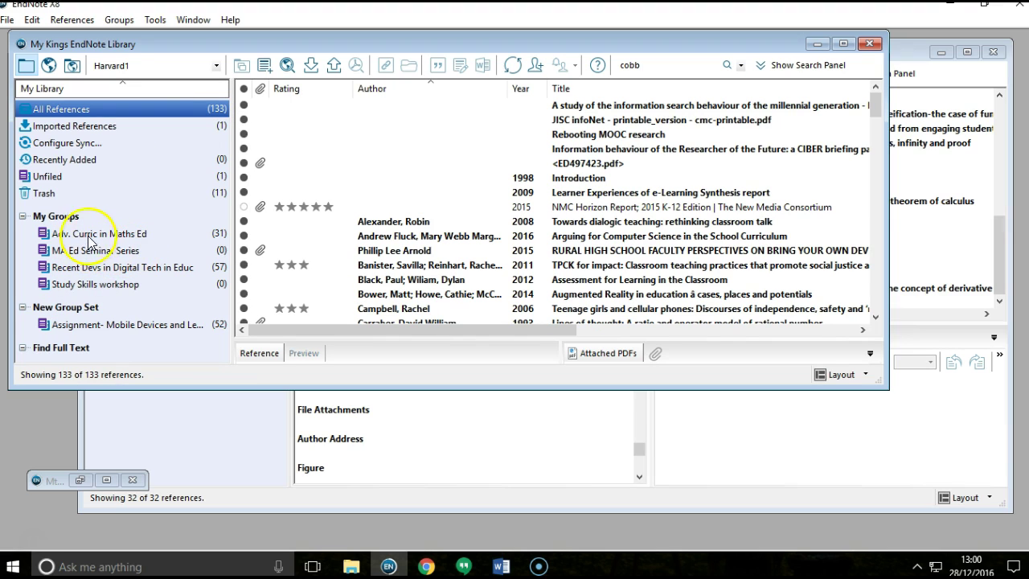
# Show the Assignment- Mobile Devices group and look through its references, including their ratings and attachment markers.
pyautogui.click(77, 331)
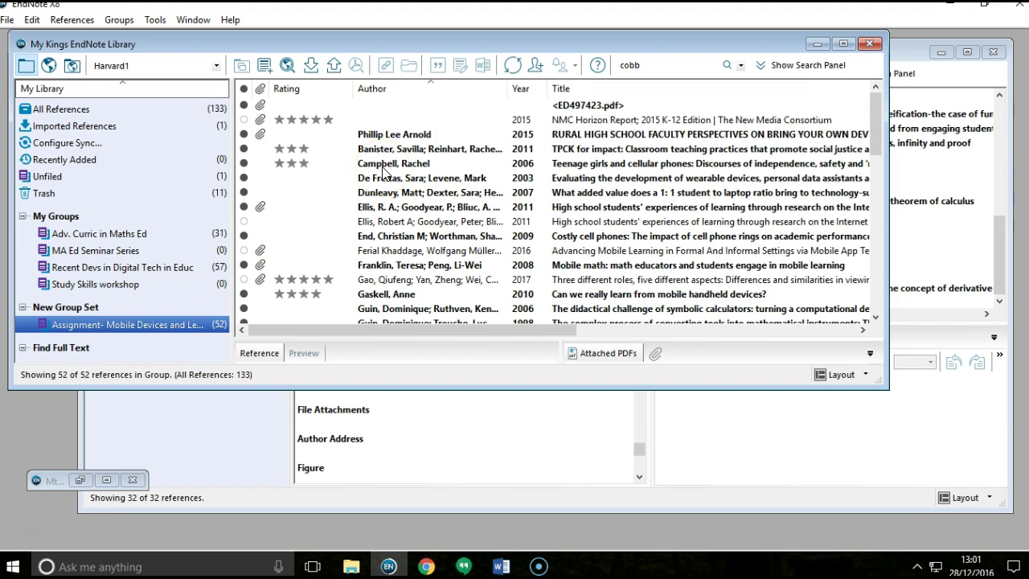
pyautogui.scroll(-2, 290, 153)
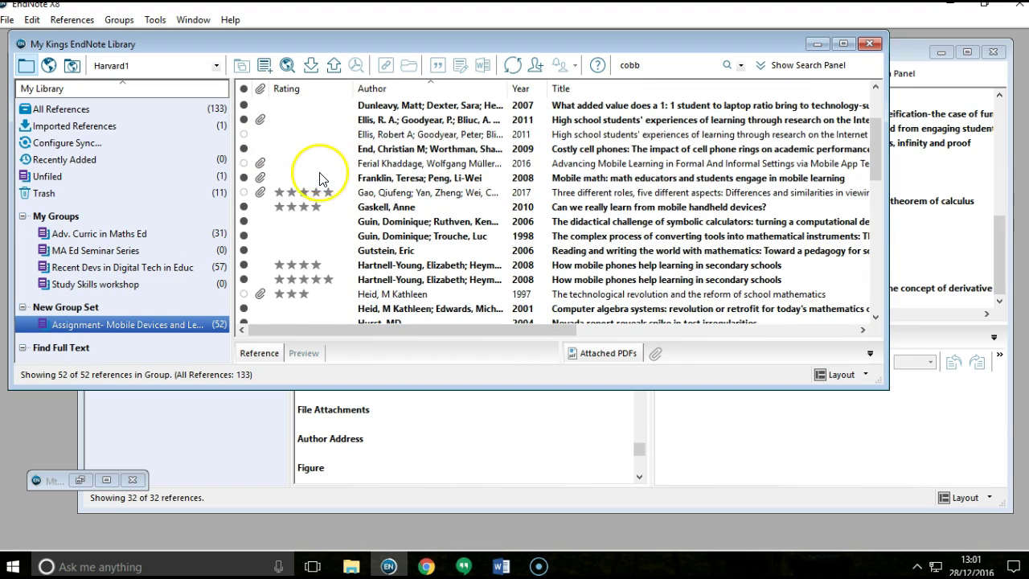
pyautogui.scroll(2, 307, 211)
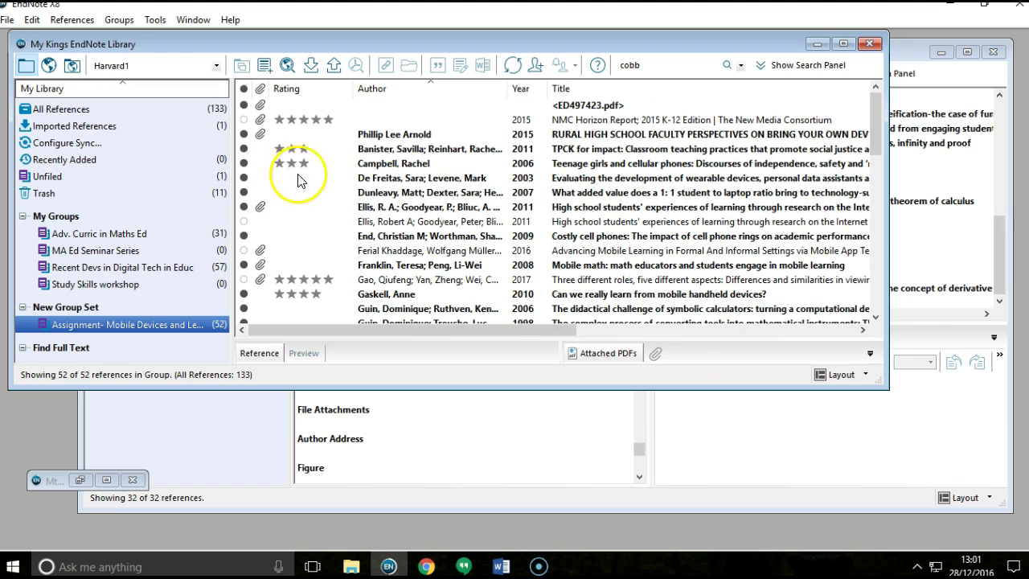
pyautogui.scroll(-3, 296, 181)
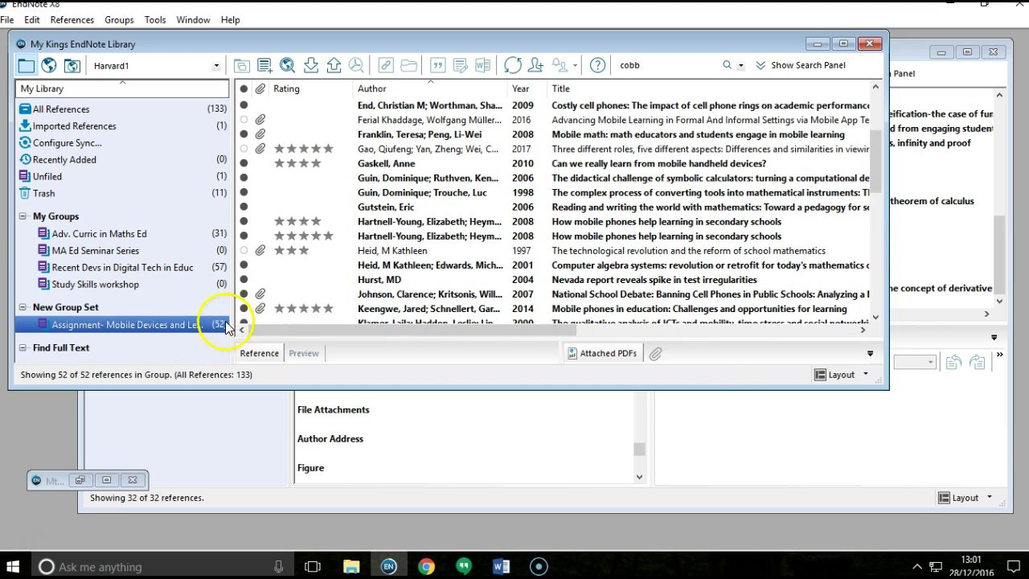
pyautogui.scroll(-1, 334, 291)
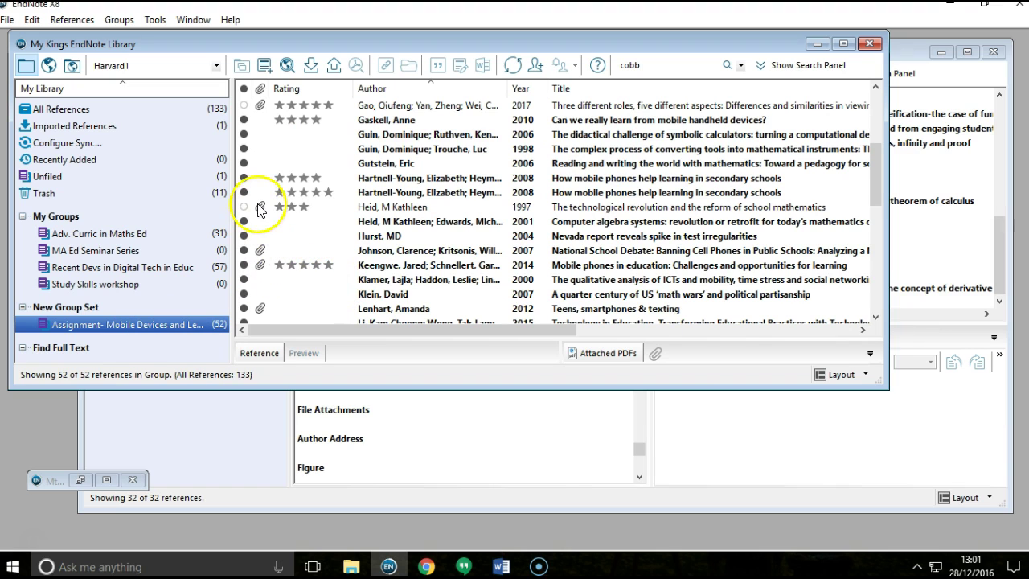
pyautogui.scroll(4, 290, 201)
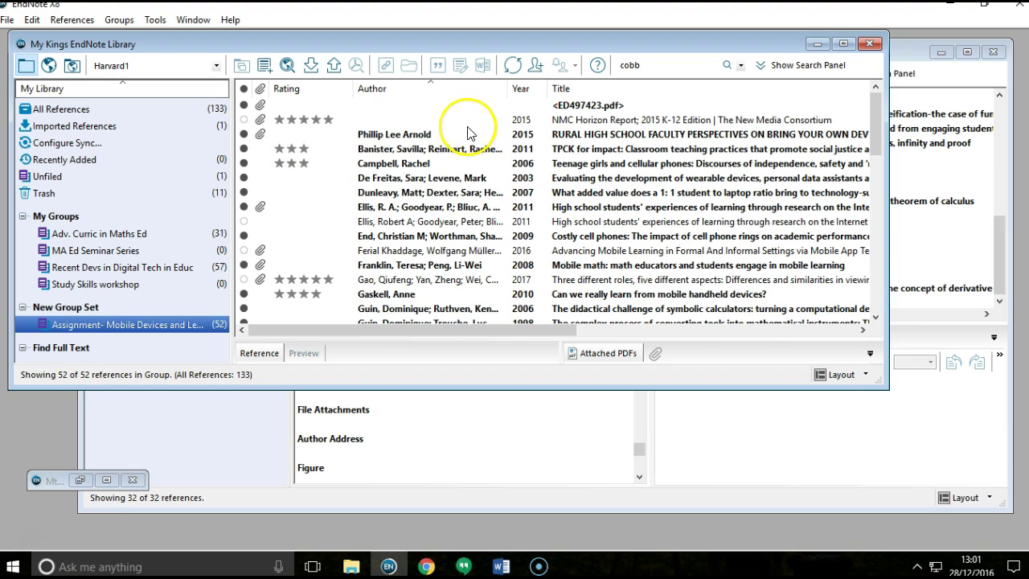
# Select the NMC Horizon Report 2015 K-12 Edition reference and enlarge the library window and details pane to show its attached PDF.
pyautogui.click(329, 121)
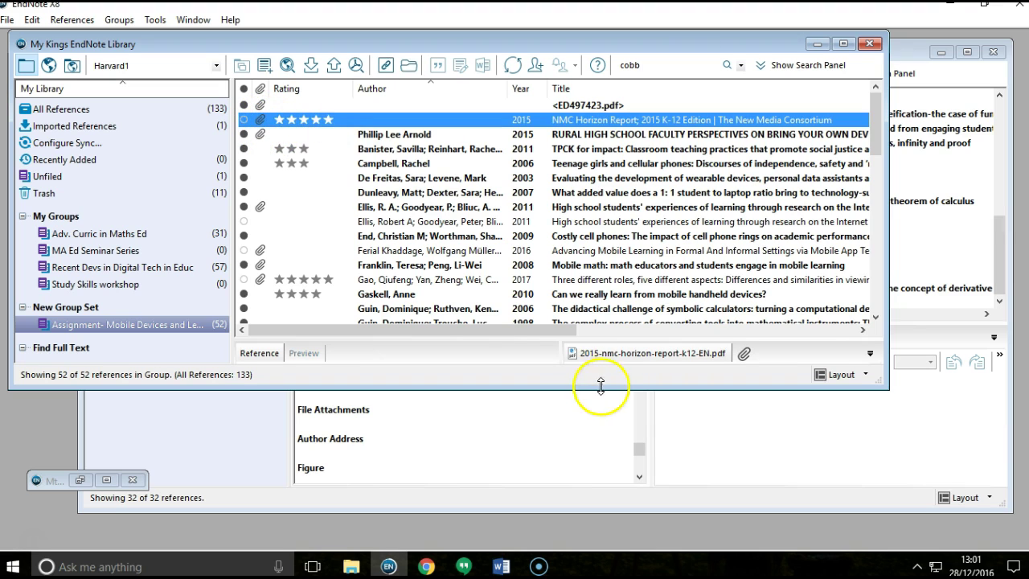
pyautogui.moveTo(603, 390); pyautogui.dragTo(606, 493)
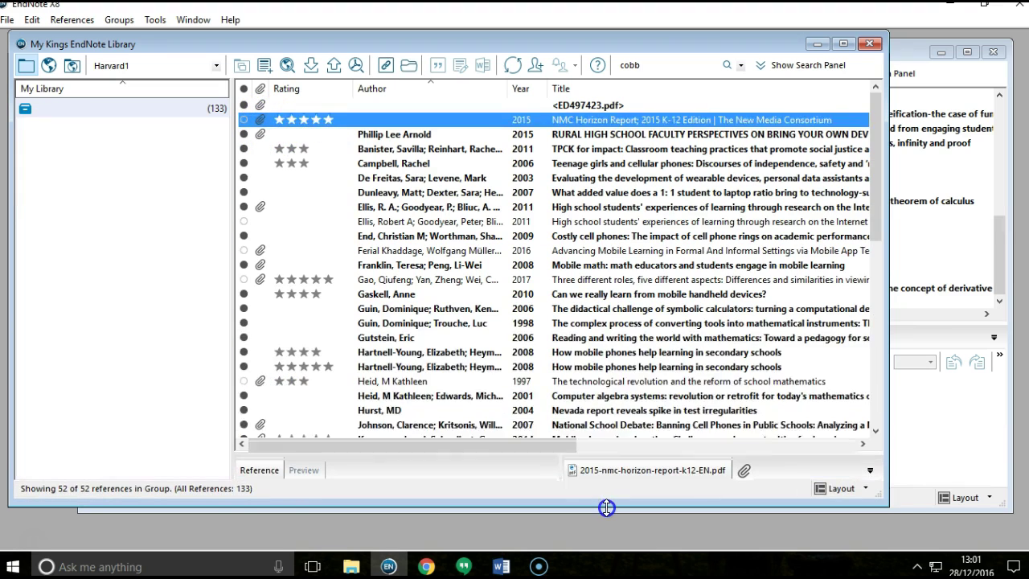
pyautogui.moveTo(578, 455); pyautogui.dragTo(571, 268)
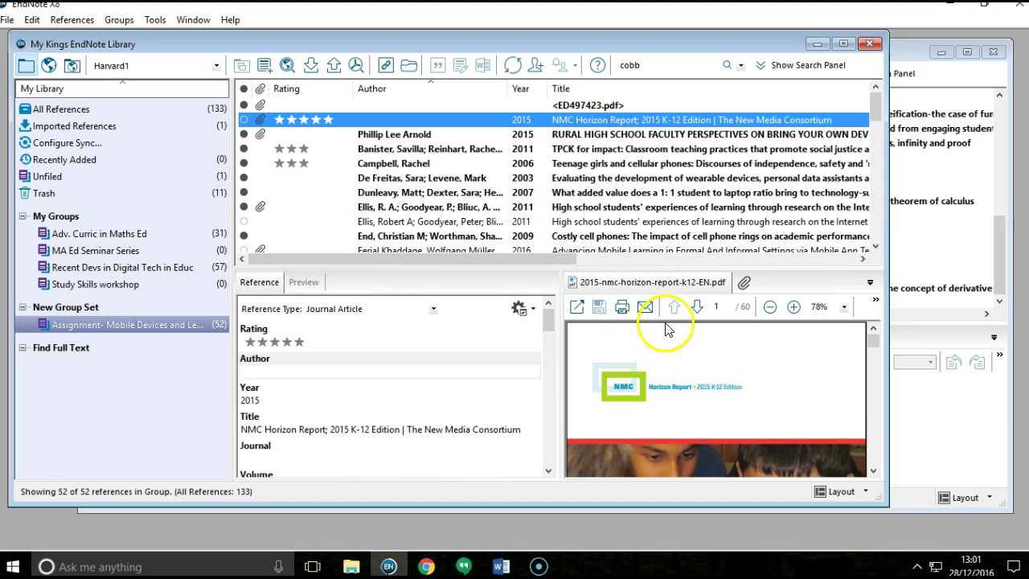
# Page through the attached 2015-nmc-horizon-report-k12-EN.pdf within the library as far as page 6.
pyautogui.scroll(-10, 676, 358)
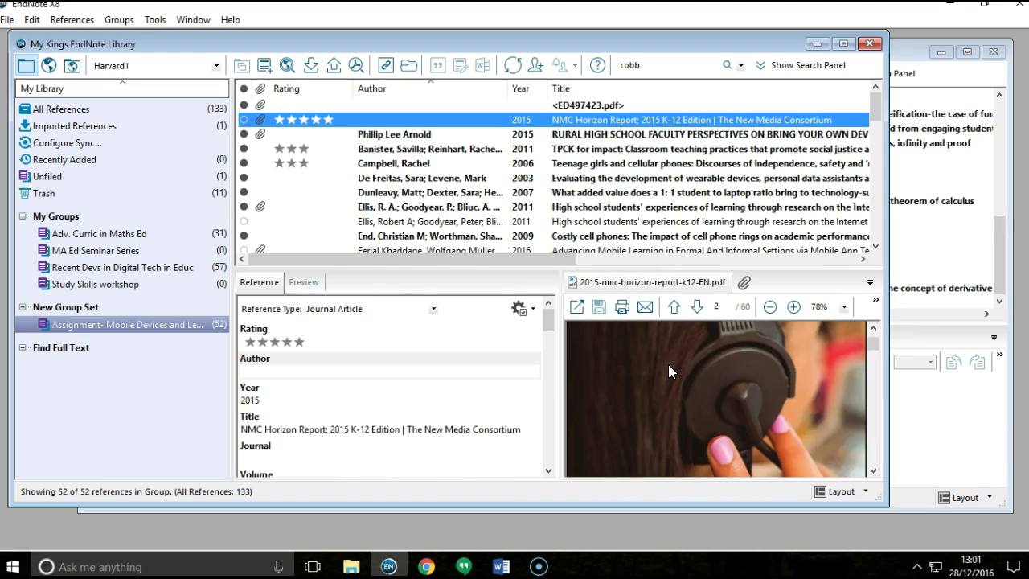
pyautogui.scroll(-15, 668, 365)
pyautogui.scroll(-15, 651, 378)
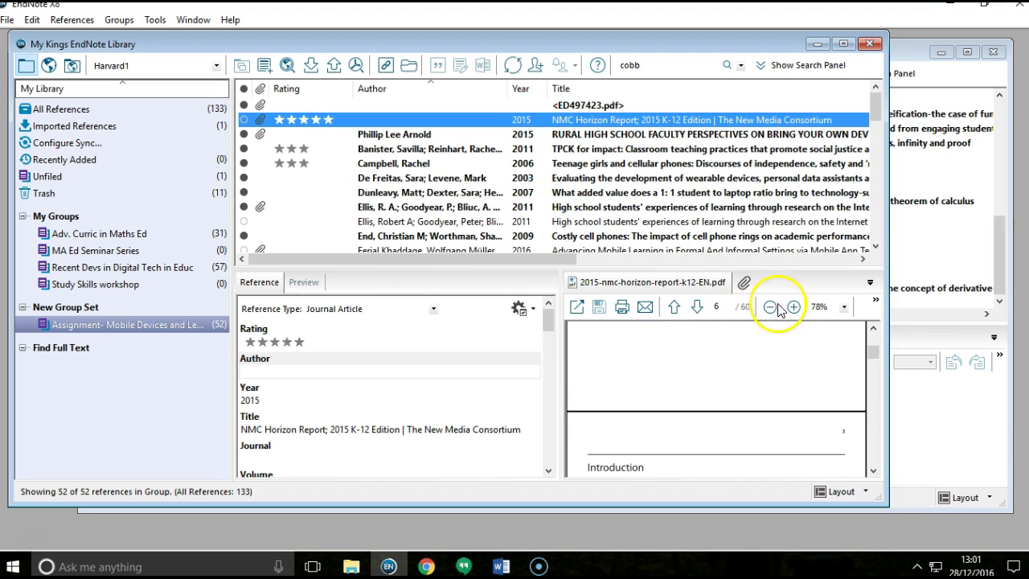
pyautogui.click(661, 356)
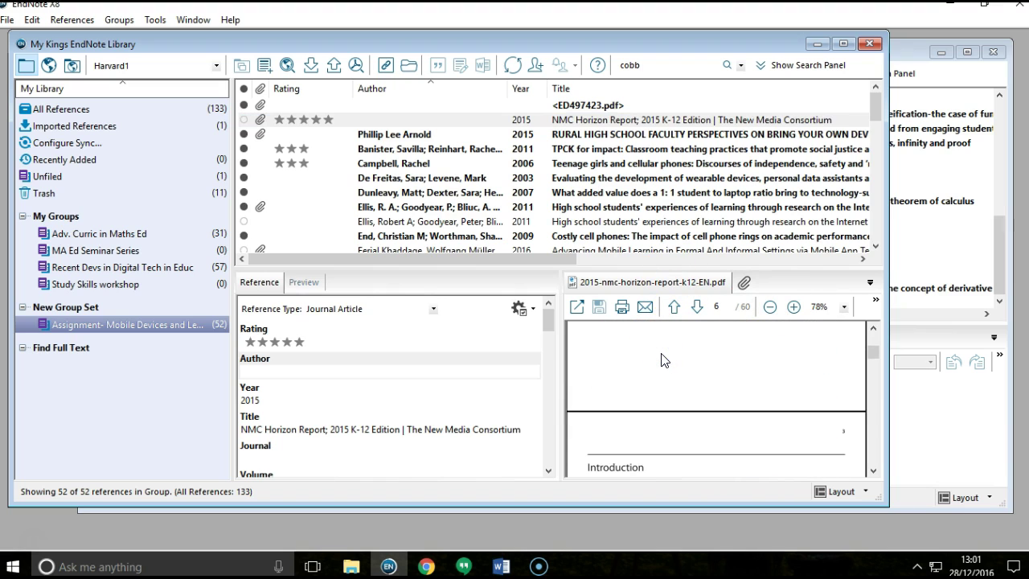
# Open the attached PDF in its own enlarged window, look through it to the contents on page 3, and close it.
pyautogui.click(584, 308)
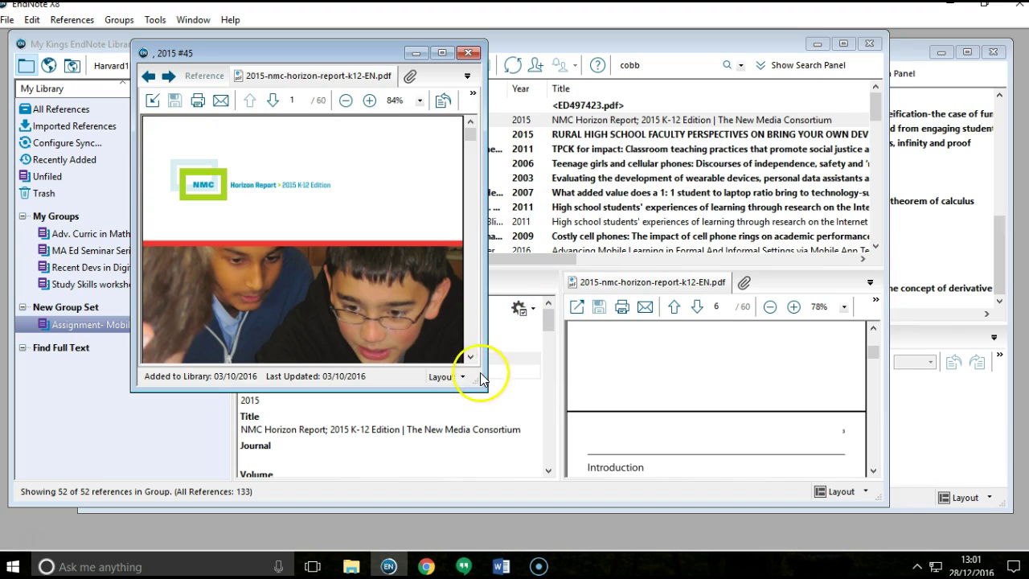
pyautogui.moveTo(482, 389); pyautogui.dragTo(863, 423)
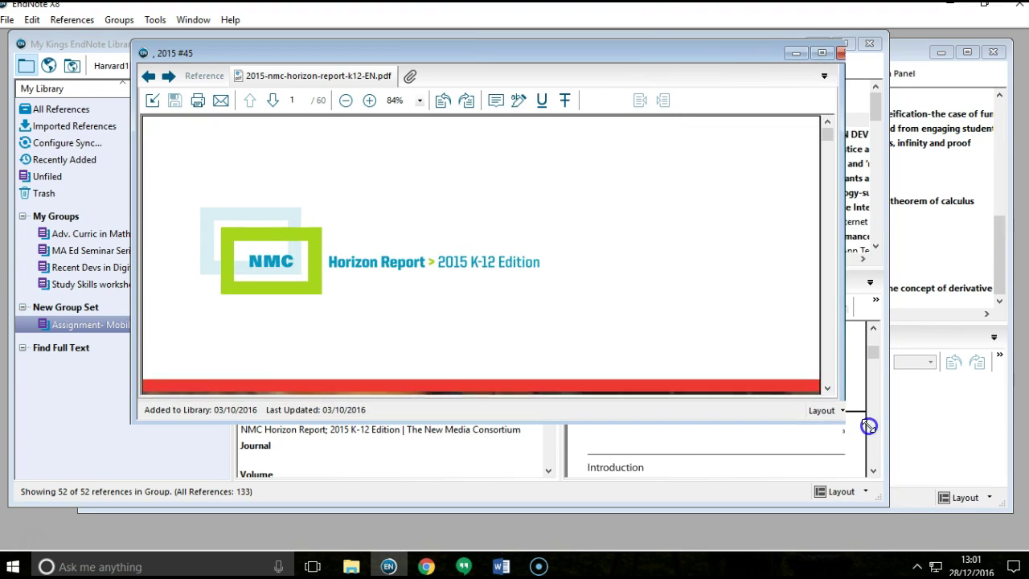
pyautogui.scroll(-10, 384, 269)
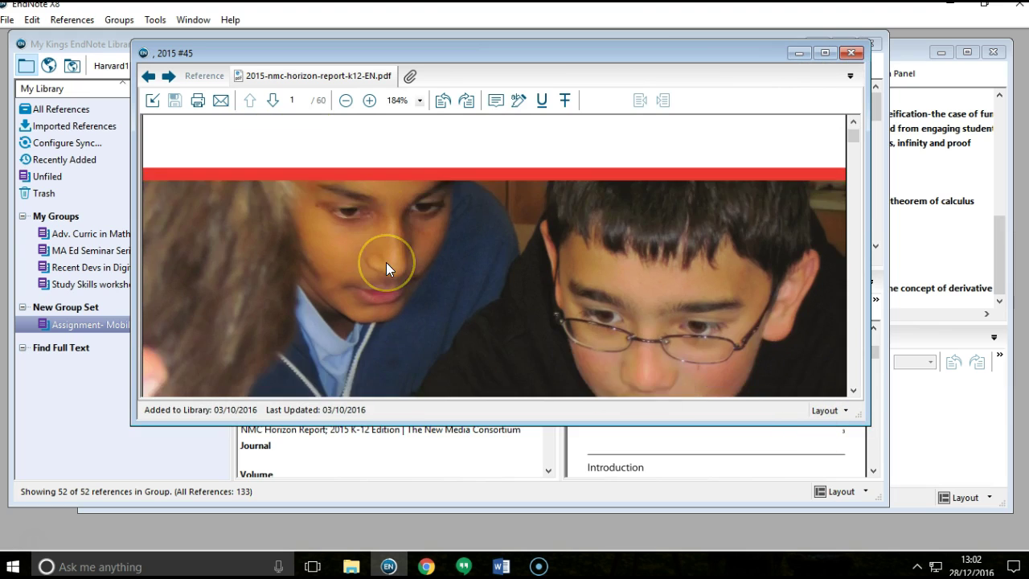
pyautogui.scroll(-2, 389, 269)
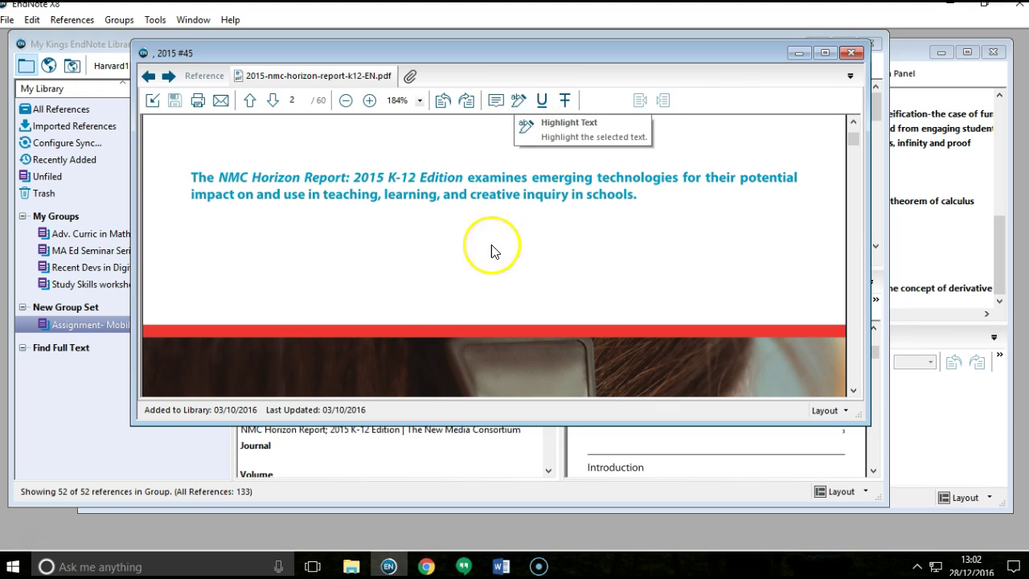
pyautogui.scroll(-5, 440, 277)
pyautogui.scroll(-5, 450, 277)
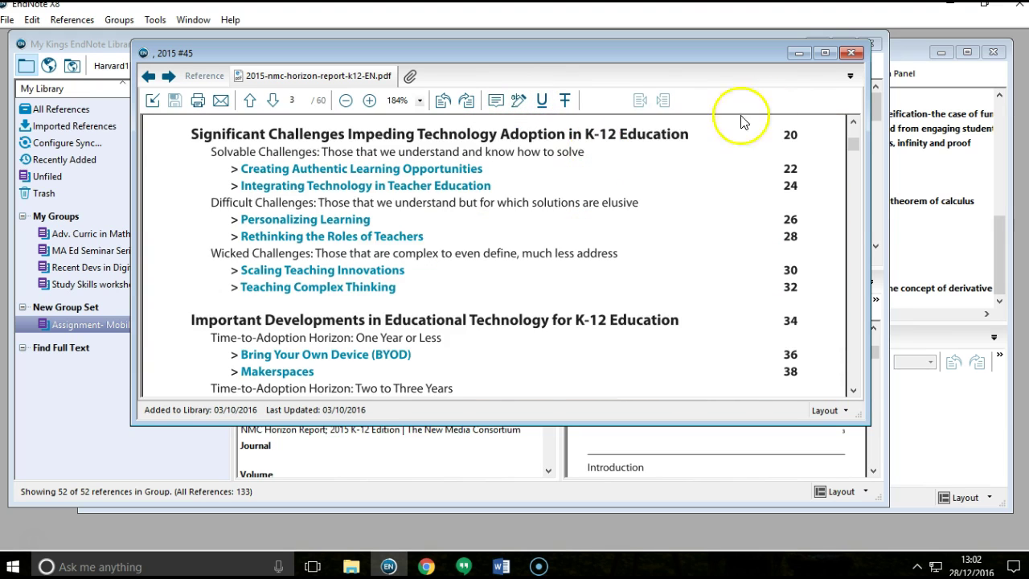
pyautogui.click(851, 52)
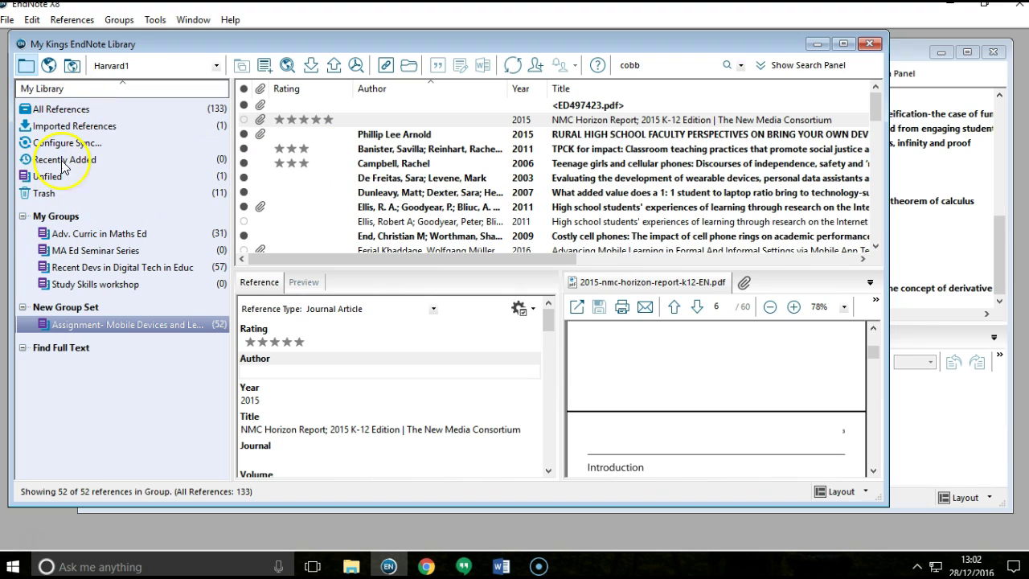
# Examine the commands for creating groups and group sets under My Groups, leaving the group list expanded.
pyautogui.click(30, 215)
pyautogui.rightClick(30, 216)
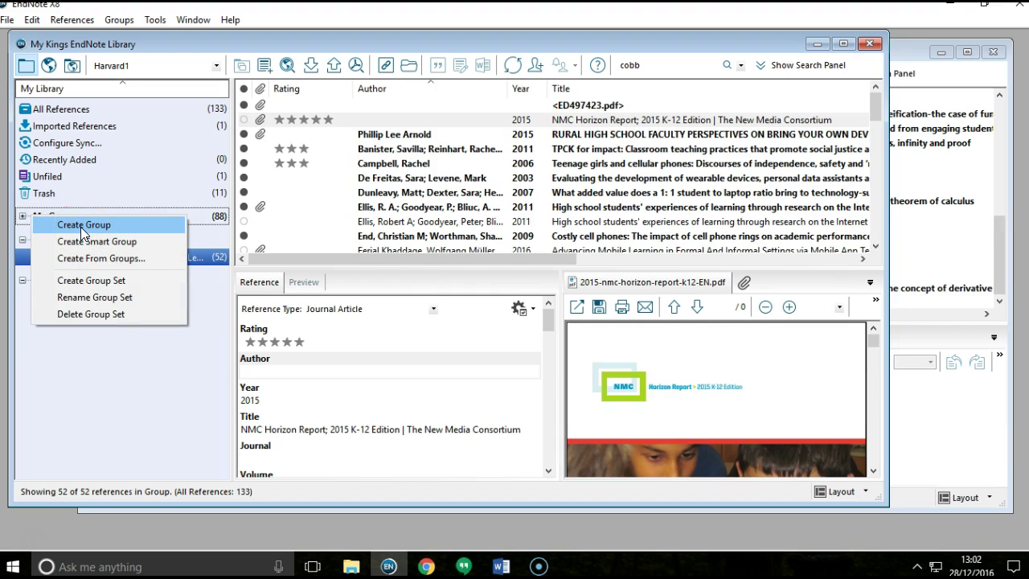
pyautogui.click(109, 405)
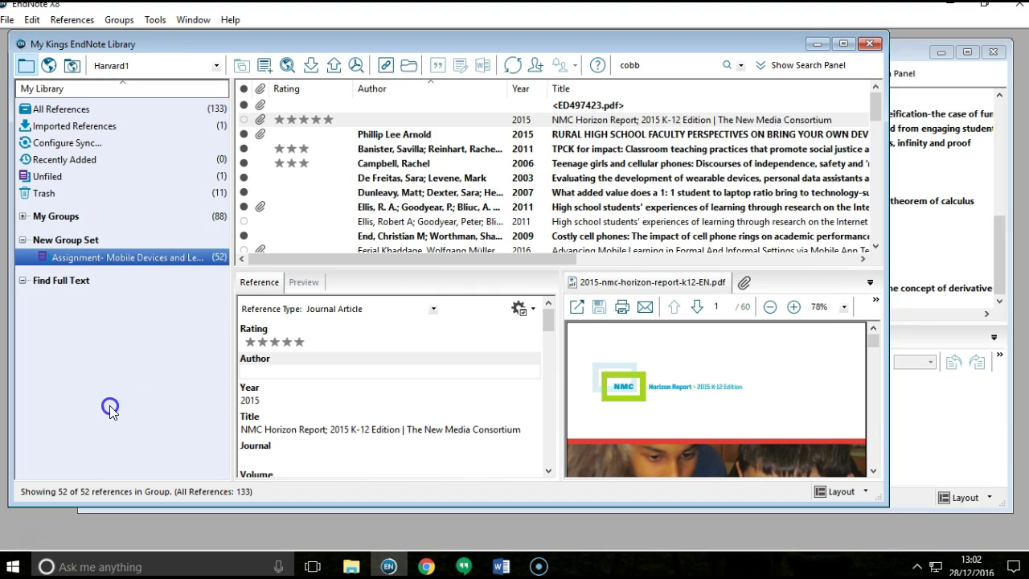
pyautogui.click(24, 219)
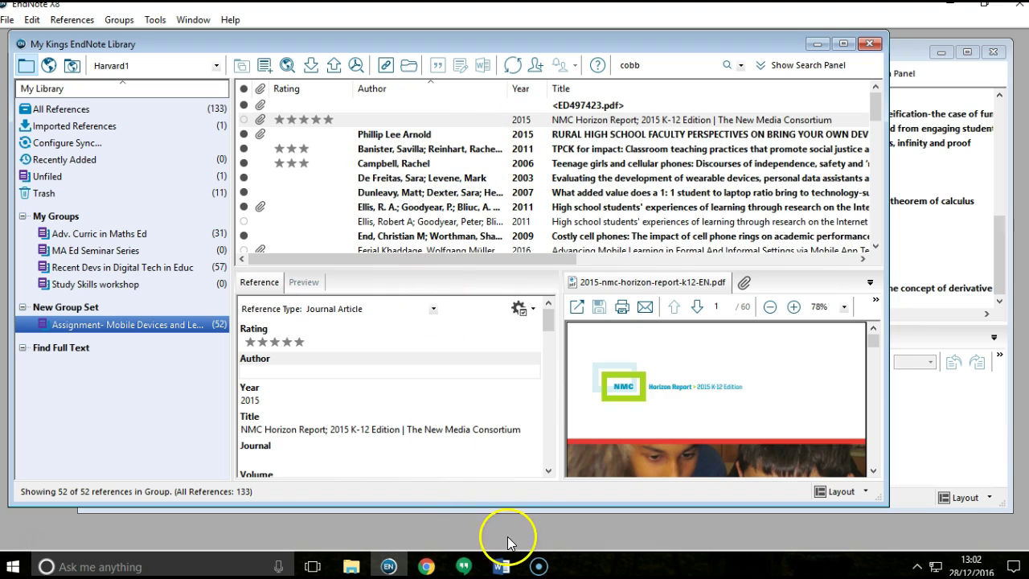
# Switch to Chrome, view the Teenage Girls and Cellular Phones article page, and return to its Google Scholar search result.
pyautogui.click(424, 569)
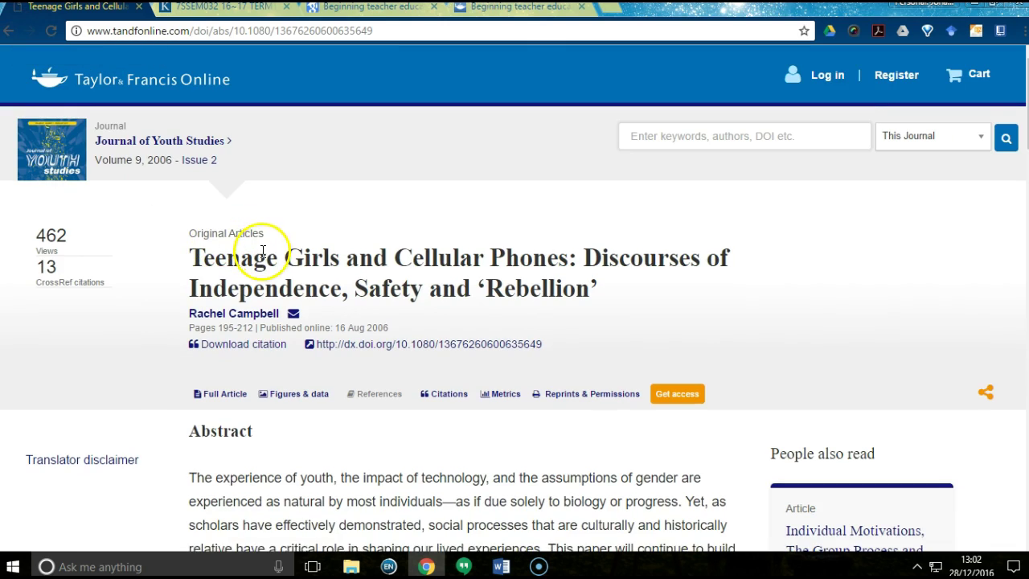
pyautogui.scroll(-4, 369, 334)
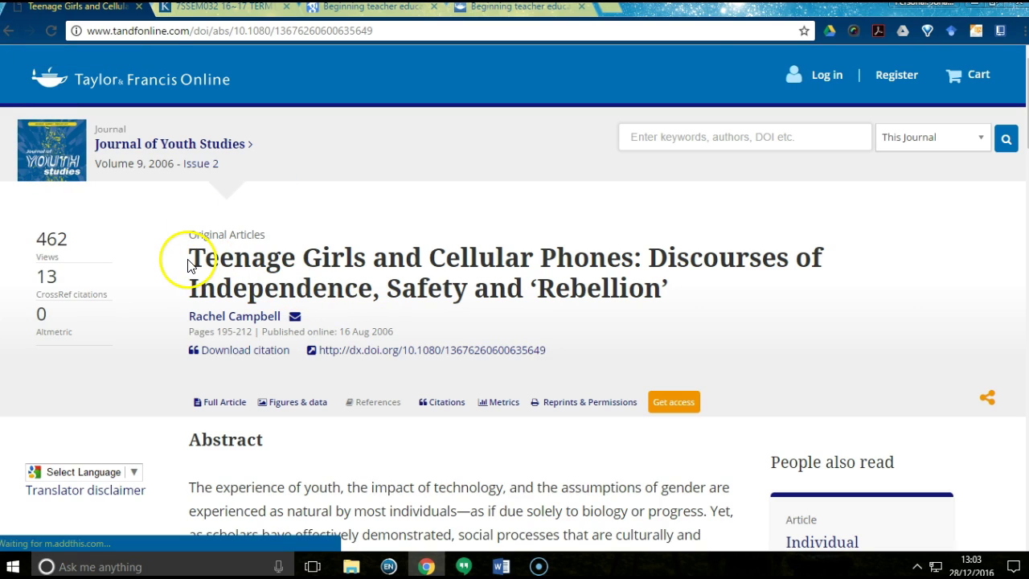
pyautogui.click(11, 30)
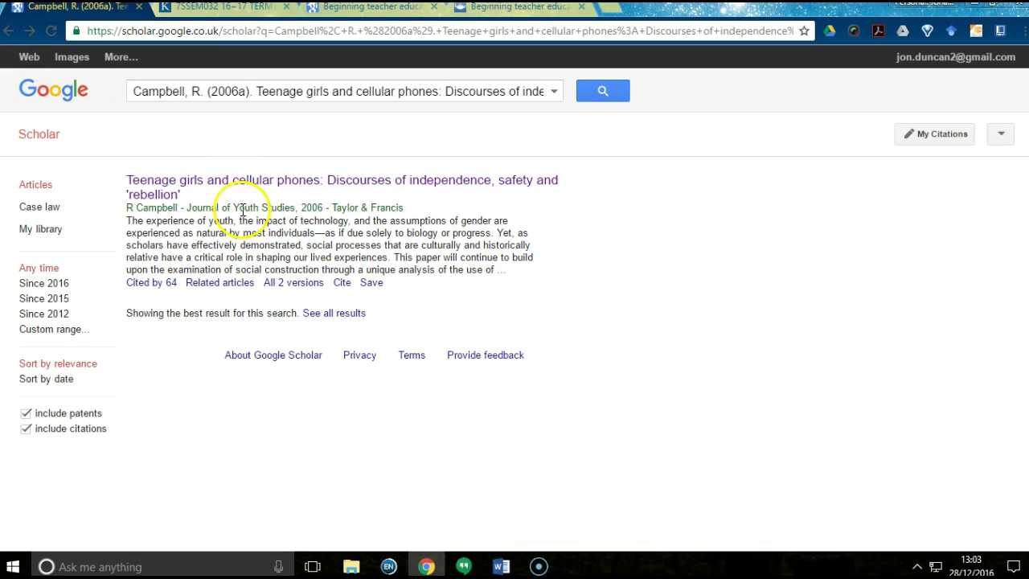
# Export the article's citation in EndNote format, save it as scholar in New folder on the Desktop, and close the citation options.
pyautogui.click(341, 288)
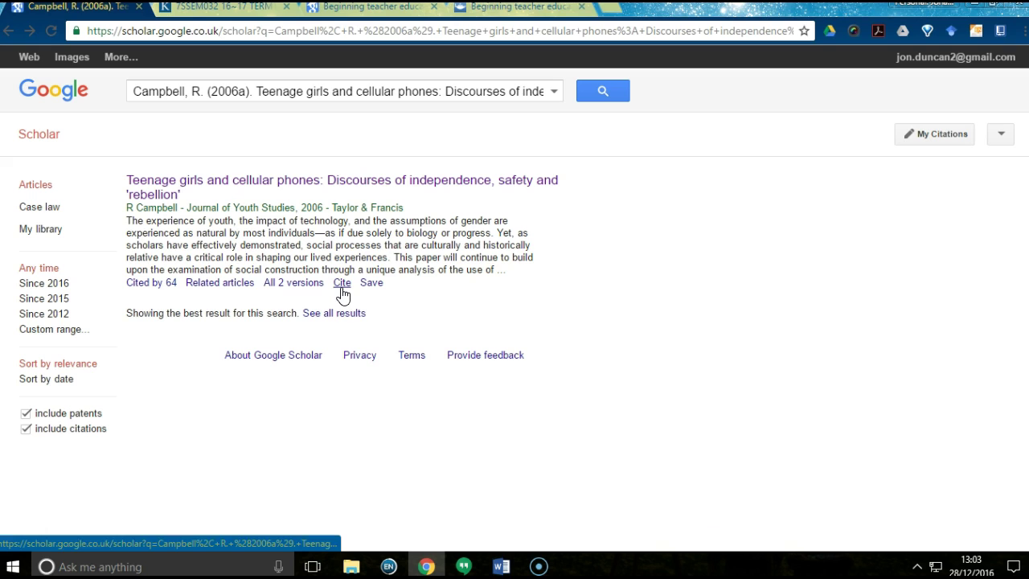
pyautogui.click(342, 283)
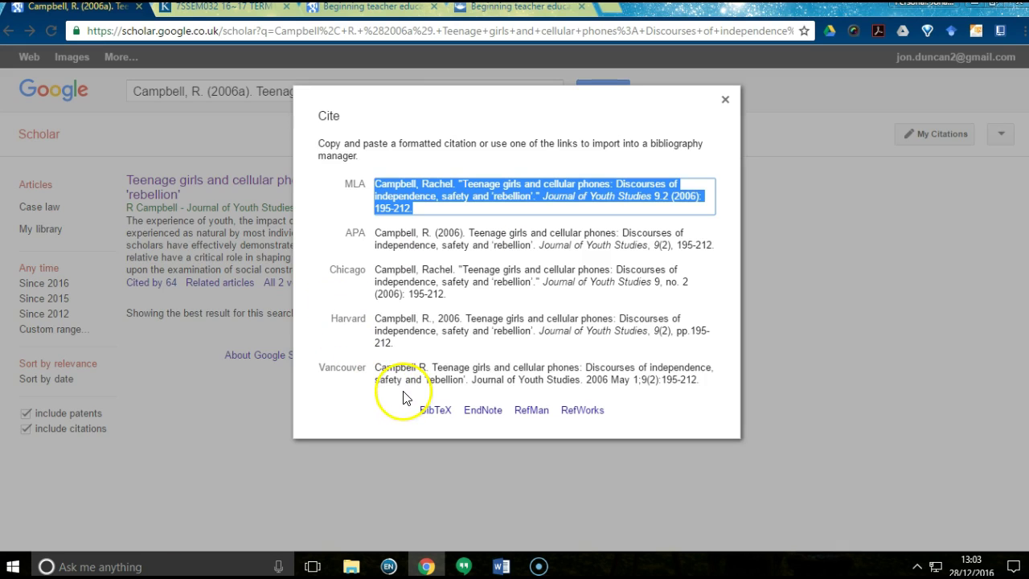
pyautogui.click(485, 410)
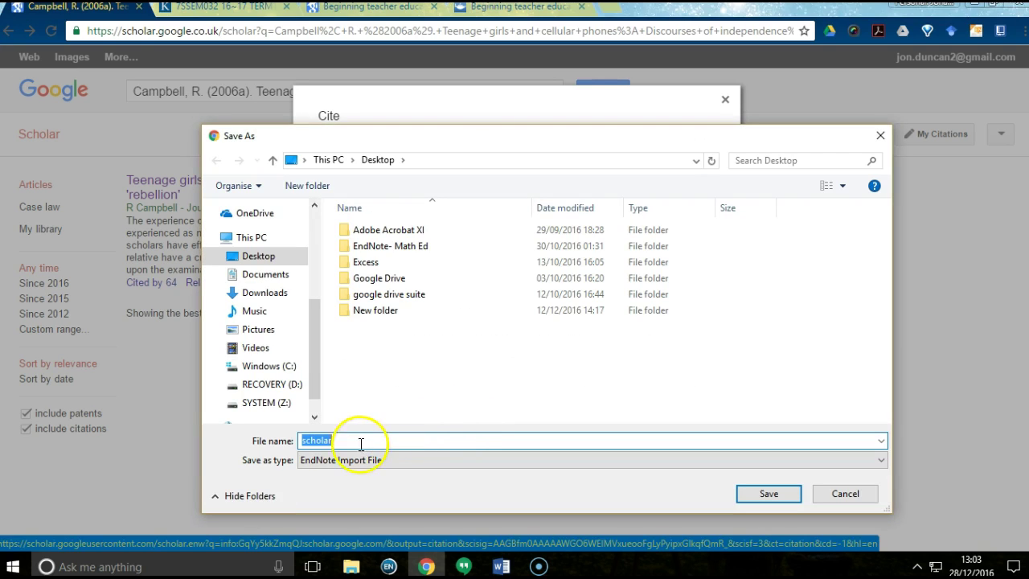
pyautogui.moveTo(366, 147); pyautogui.dragTo(339, 75)
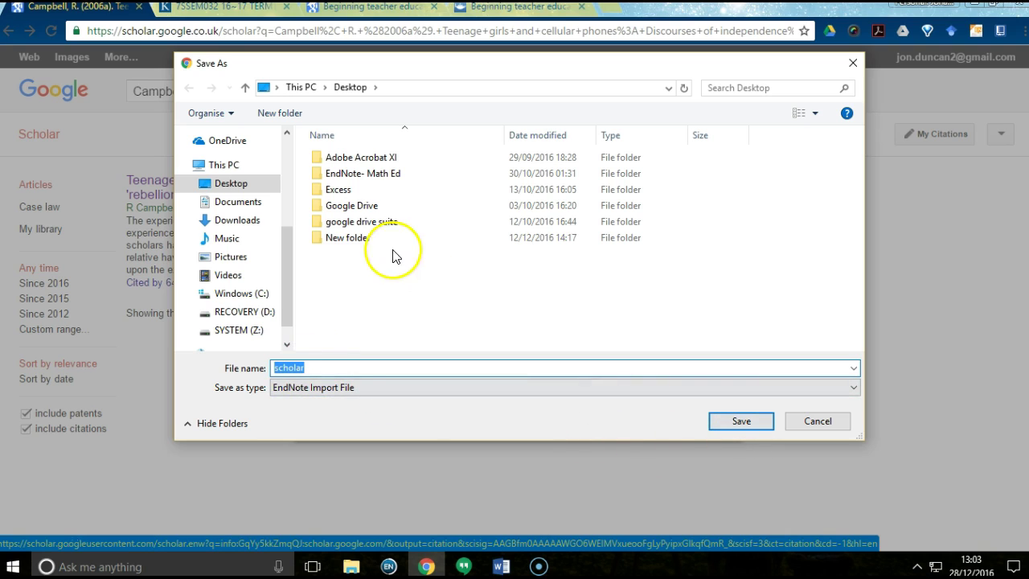
pyautogui.doubleClick(350, 236)
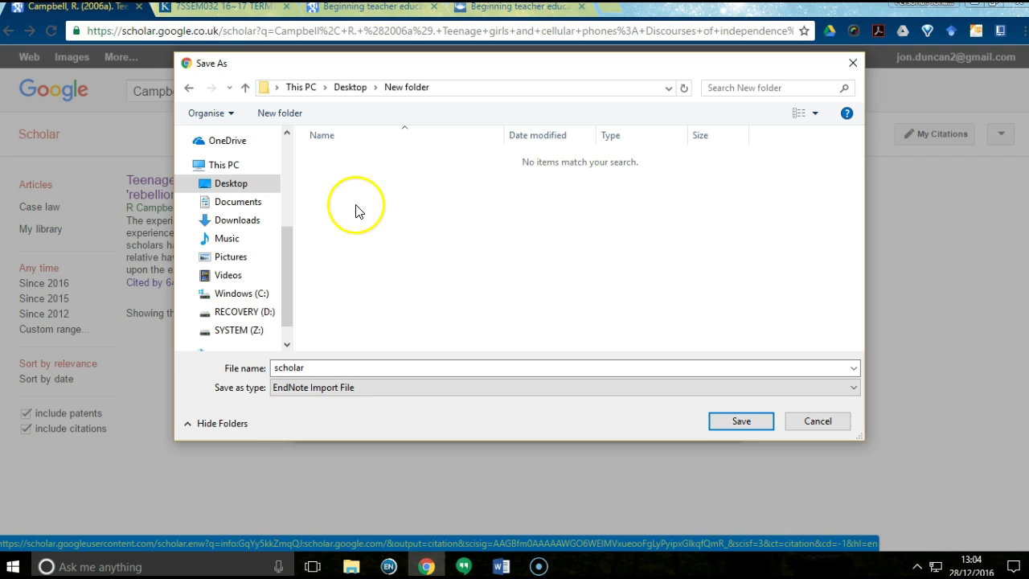
pyautogui.click(734, 428)
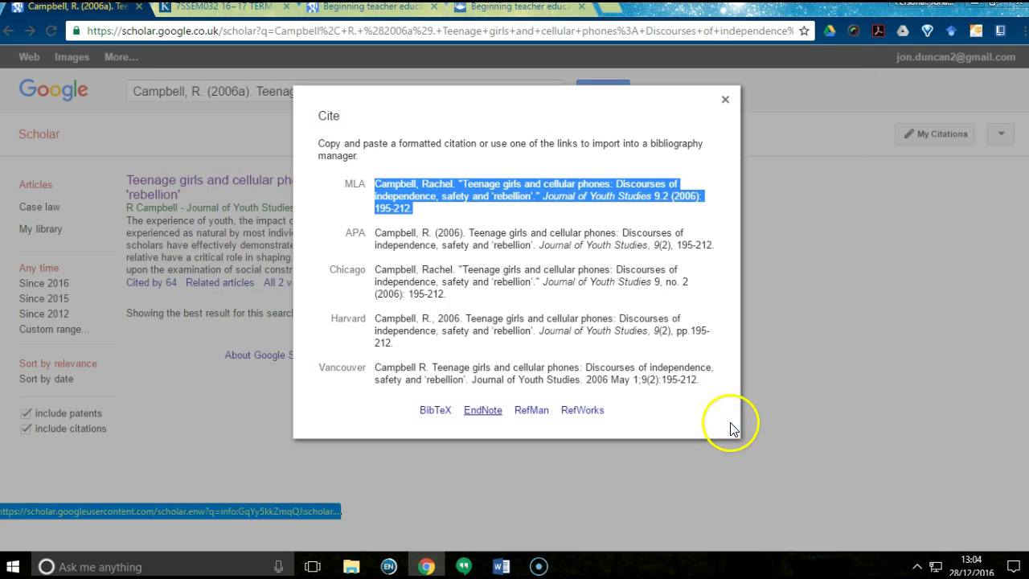
pyautogui.click(199, 411)
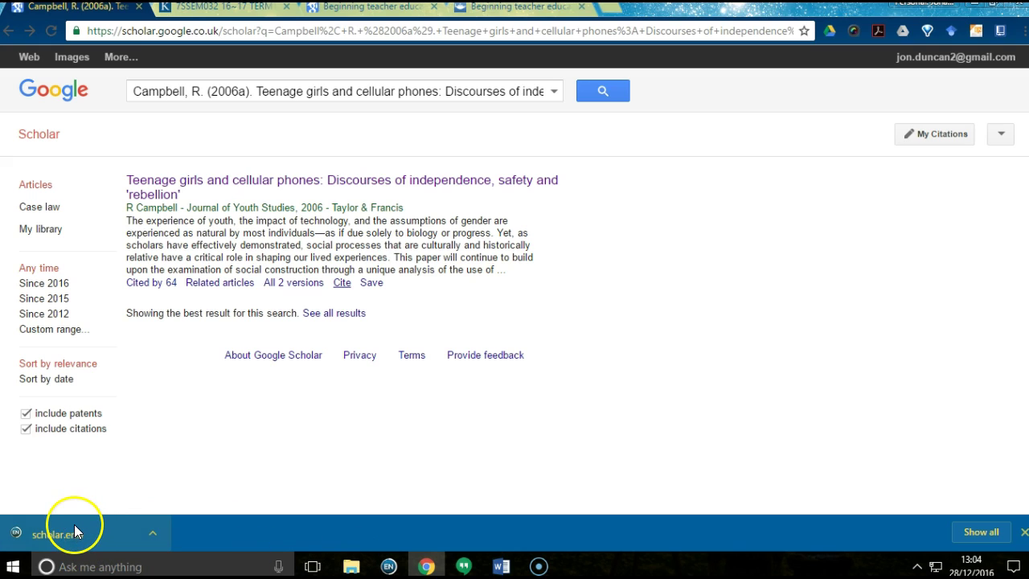
# Import the downloaded scholar.enw into My Kings EndNote Library and add the reference to the Assignment- Mobile Devices group, displaying that group.
pyautogui.moveTo(64, 526); pyautogui.dragTo(477, 279)
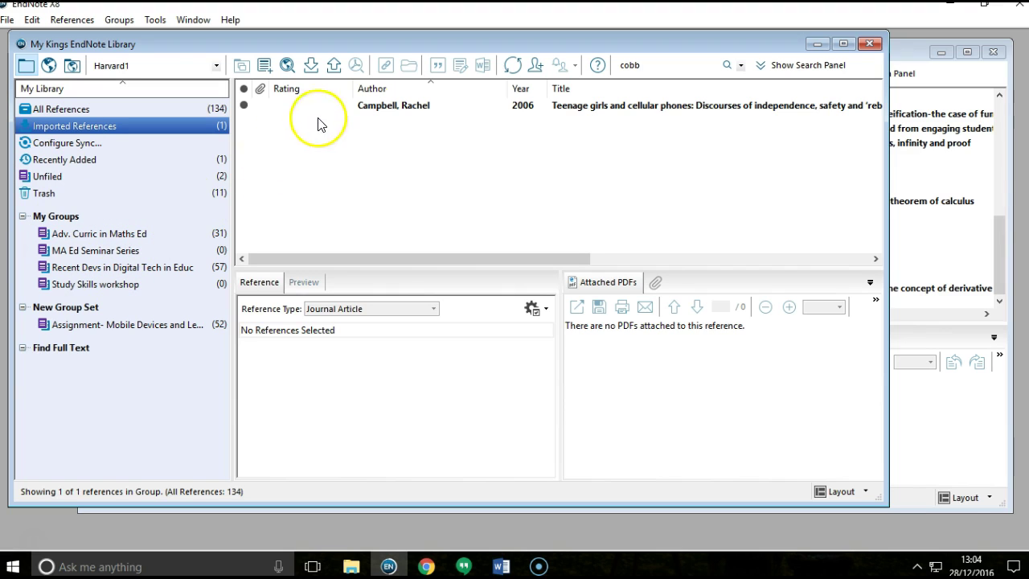
pyautogui.click(392, 112)
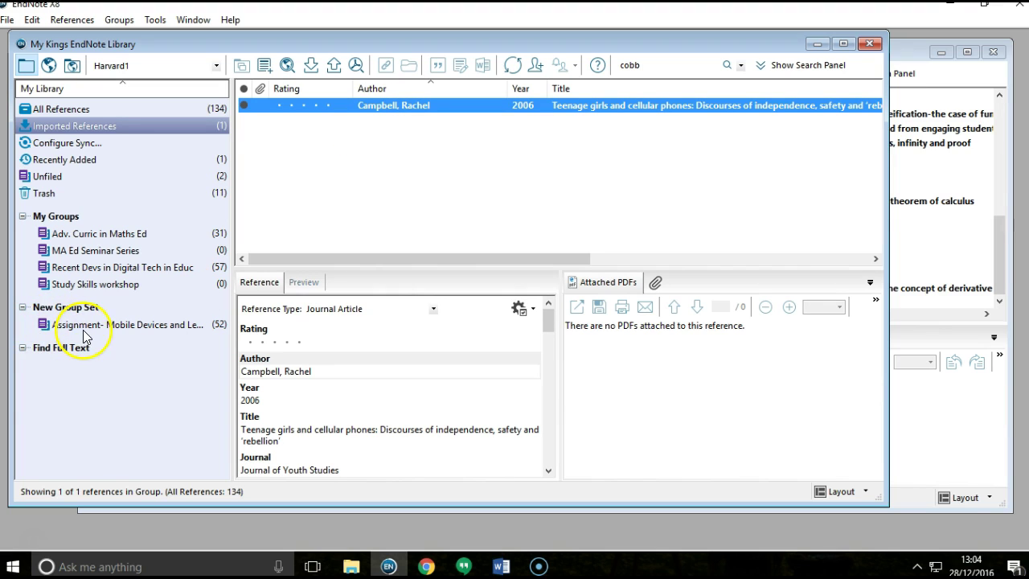
pyautogui.moveTo(386, 113); pyautogui.dragTo(133, 325)
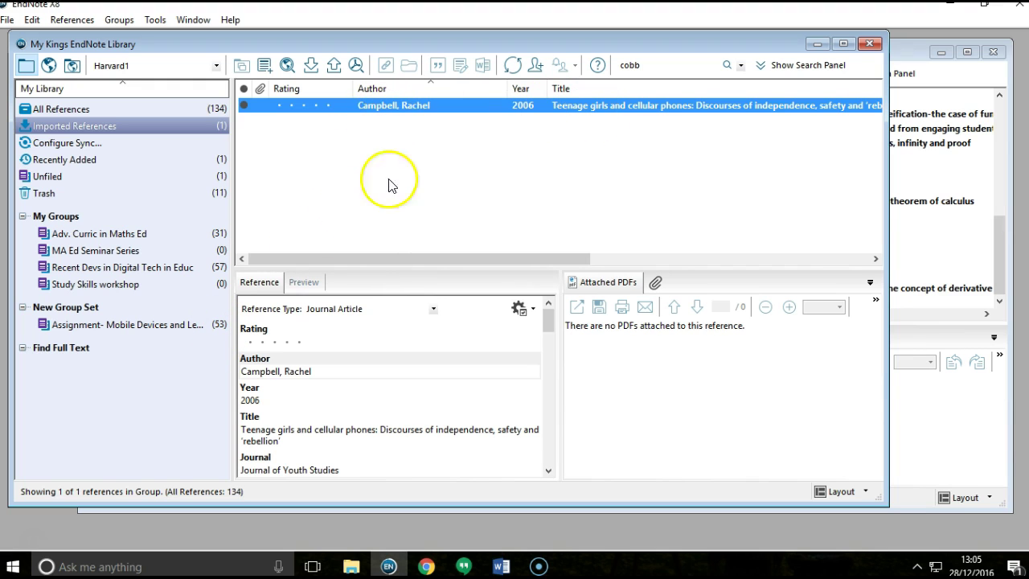
pyautogui.click(122, 325)
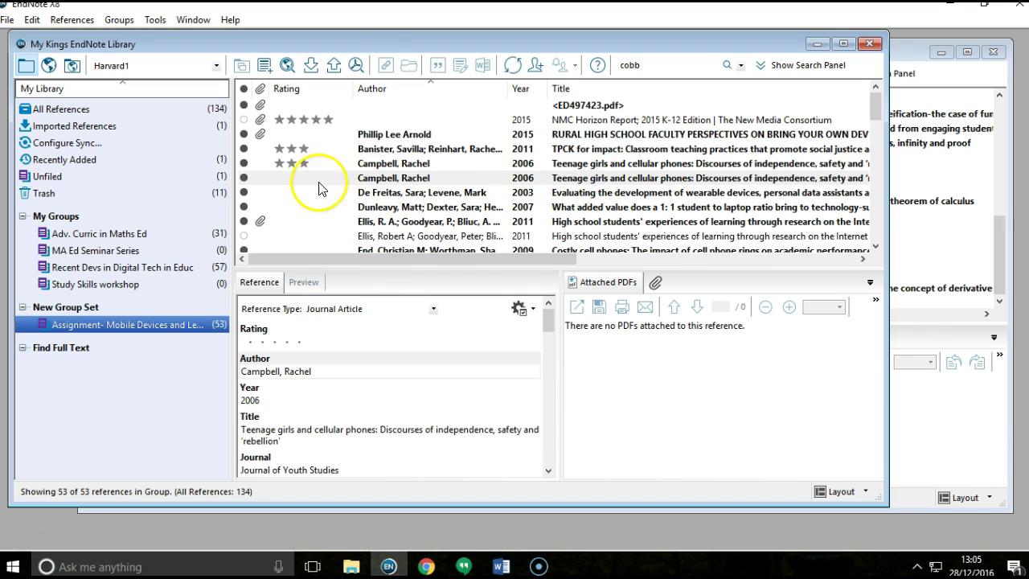
# Remove the unrated duplicate of the 2006 Teenage girls and cellular phones reference from the group and look through the three-star copy's fields.
pyautogui.click(394, 181)
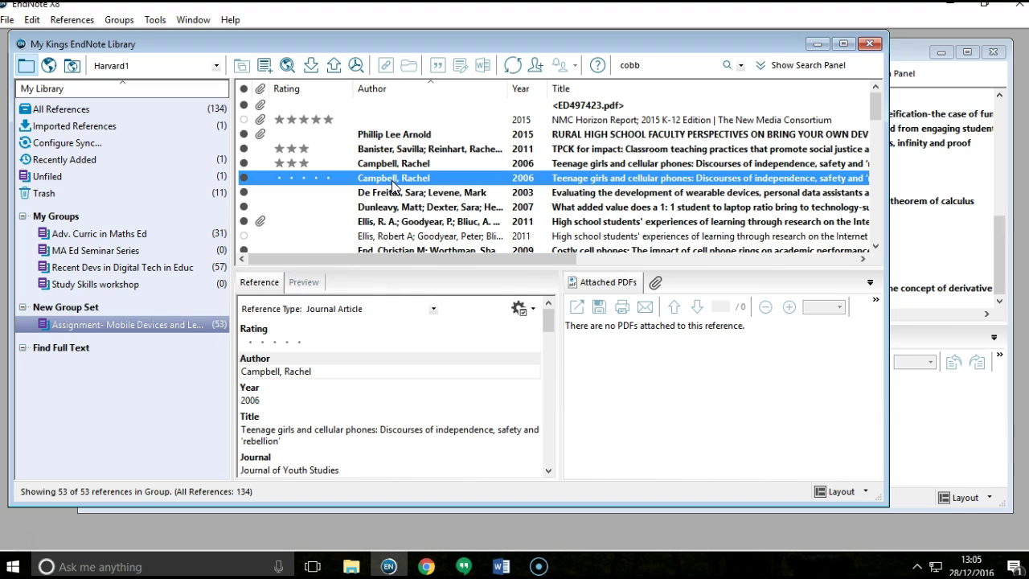
pyautogui.press('Delete')
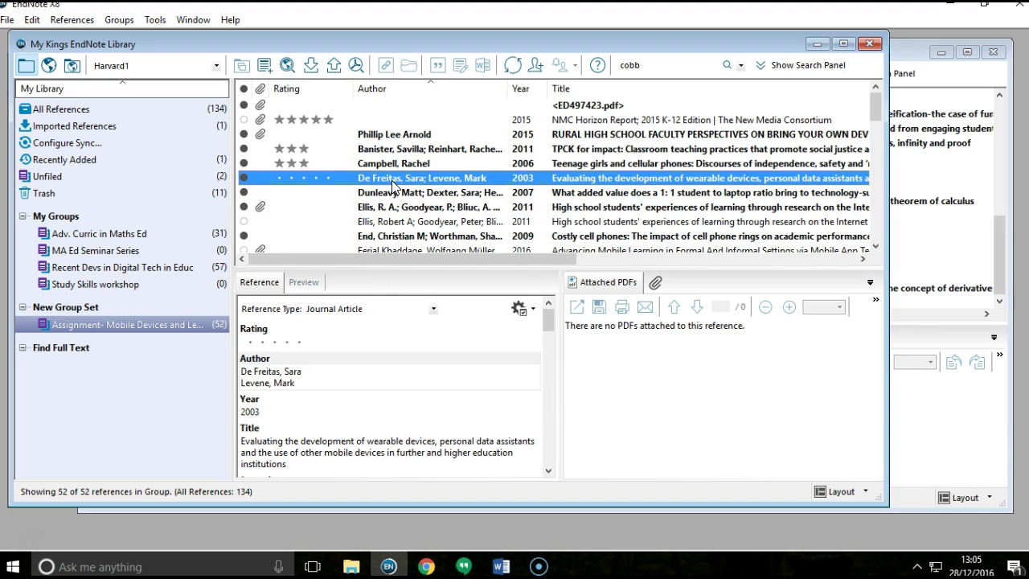
pyautogui.click(408, 165)
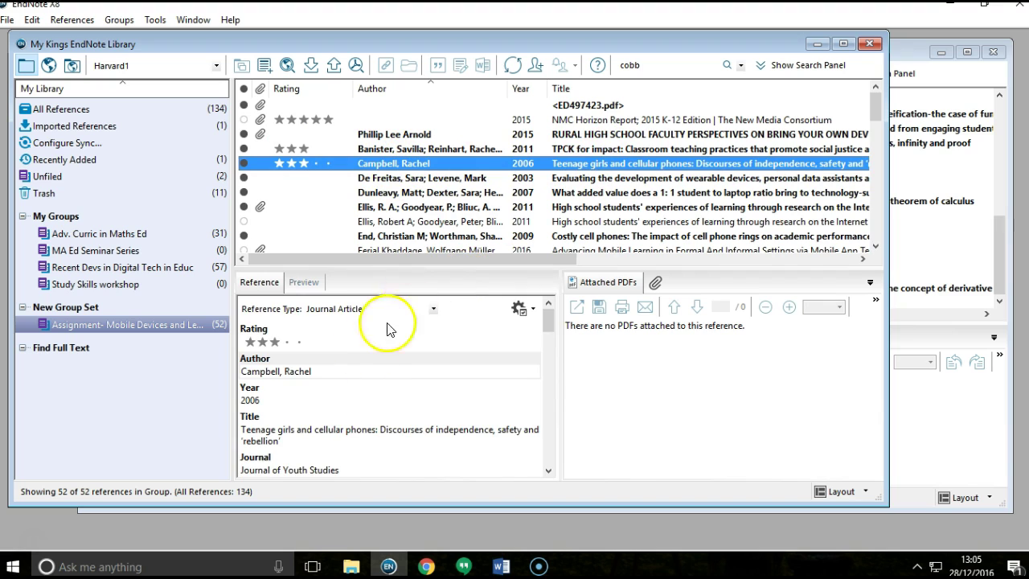
pyautogui.scroll(-5, 367, 359)
pyautogui.scroll(-10, 368, 359)
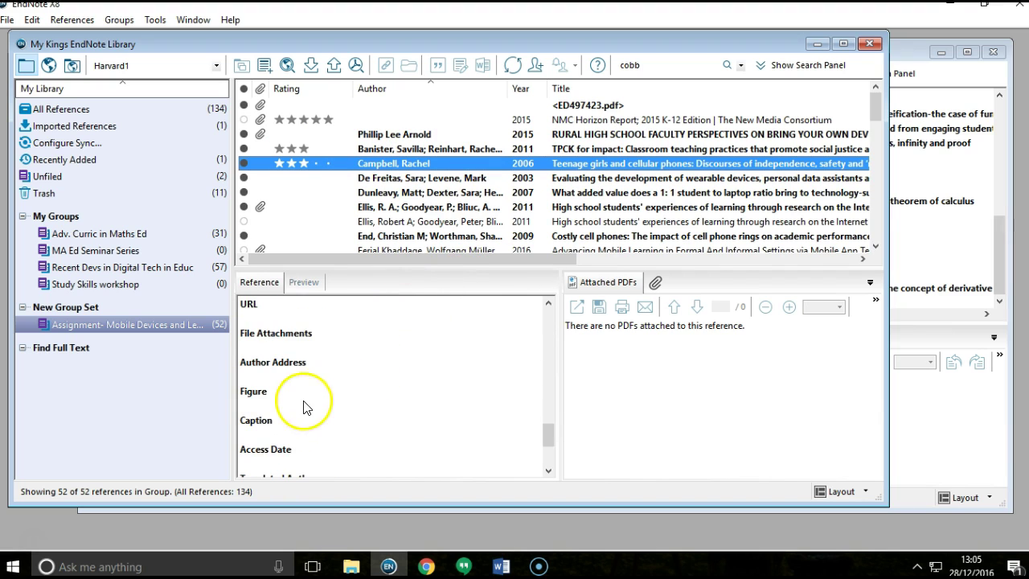
pyautogui.scroll(10, 345, 365)
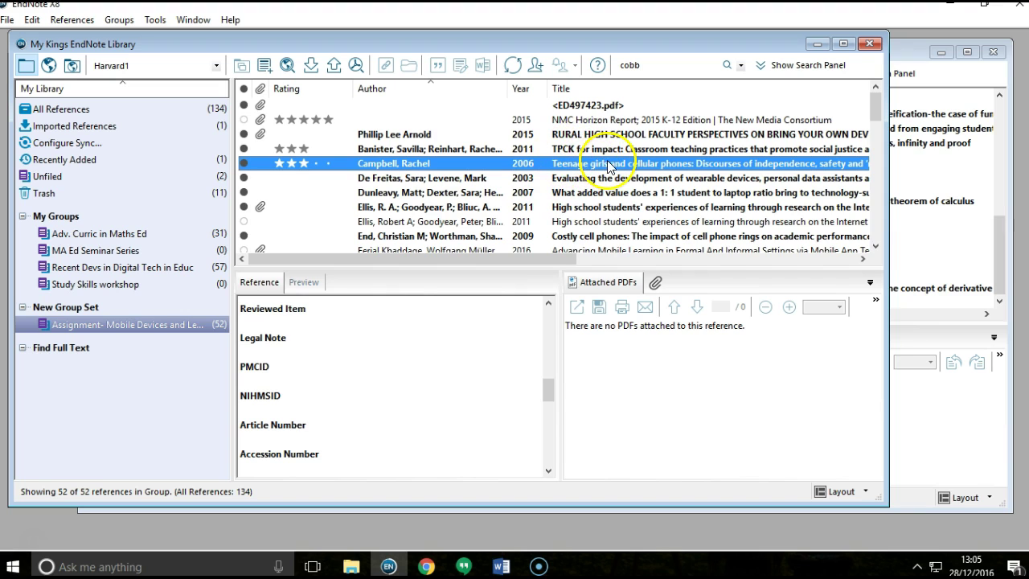
# Switch to the Word essay on mobile devices and place the cursor before the final period of the Introduction's first paragraph.
pyautogui.click(502, 569)
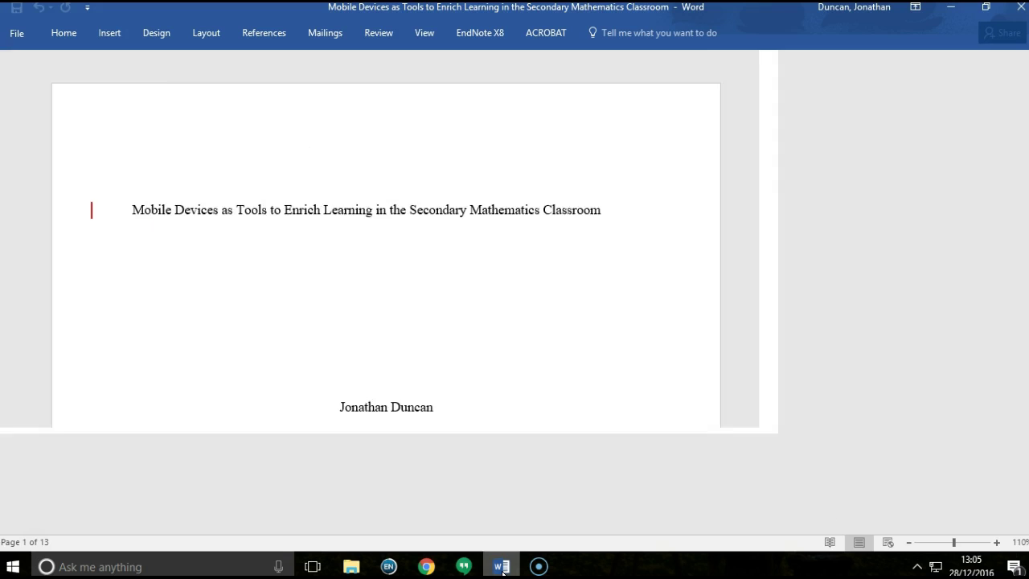
pyautogui.scroll(-10, 500, 271)
pyautogui.scroll(-4, 500, 271)
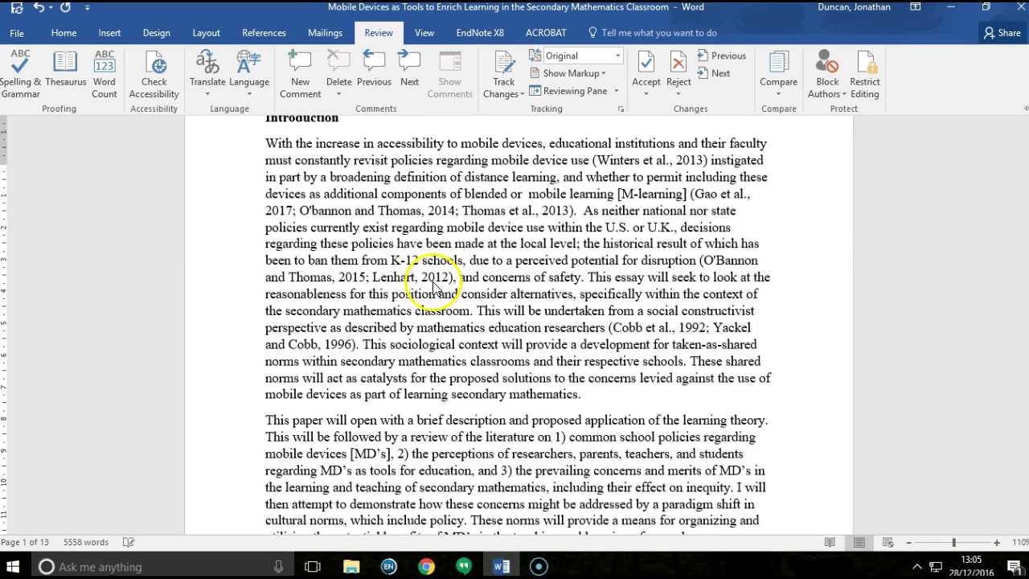
pyautogui.click(575, 392)
pyautogui.click(576, 392)
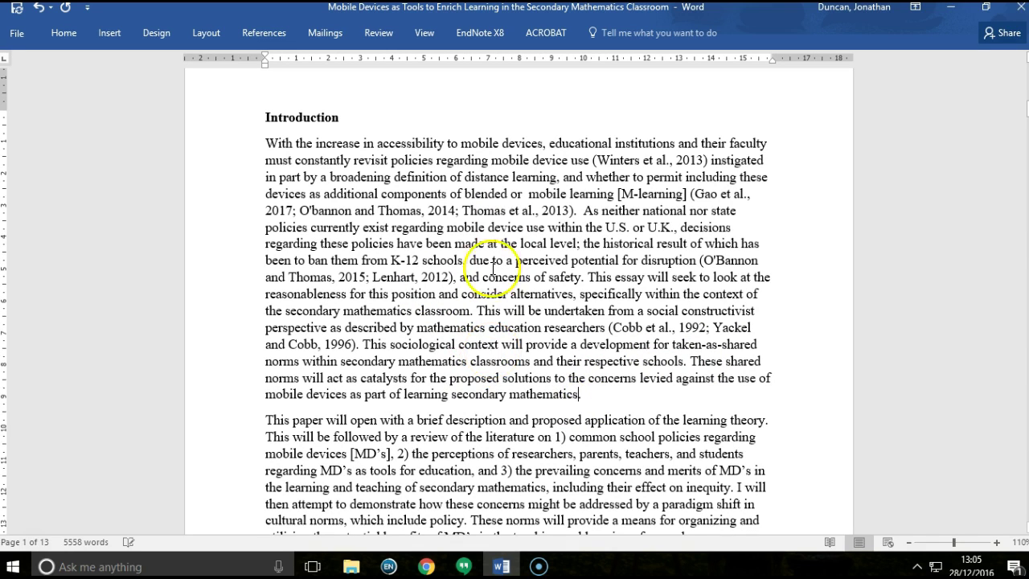
# Open EndNote's Find & Insert My References from the essay and search for cobb.
pyautogui.click(487, 36)
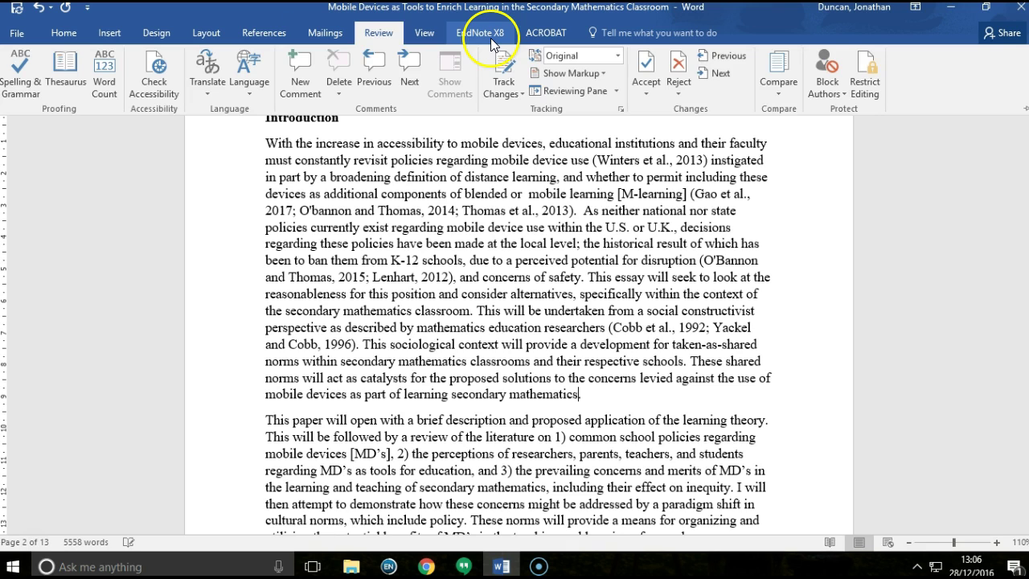
pyautogui.click(485, 36)
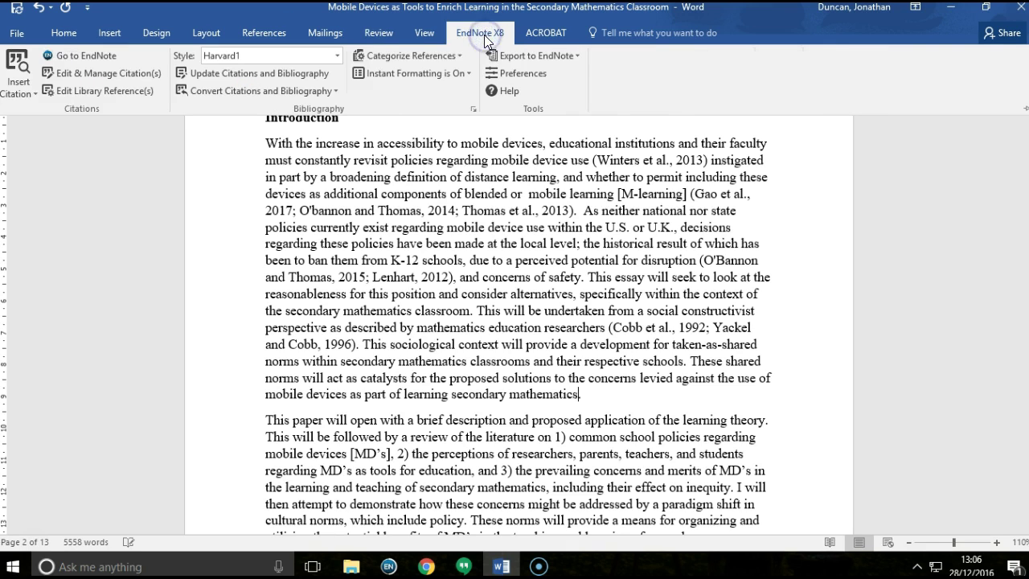
pyautogui.click(37, 94)
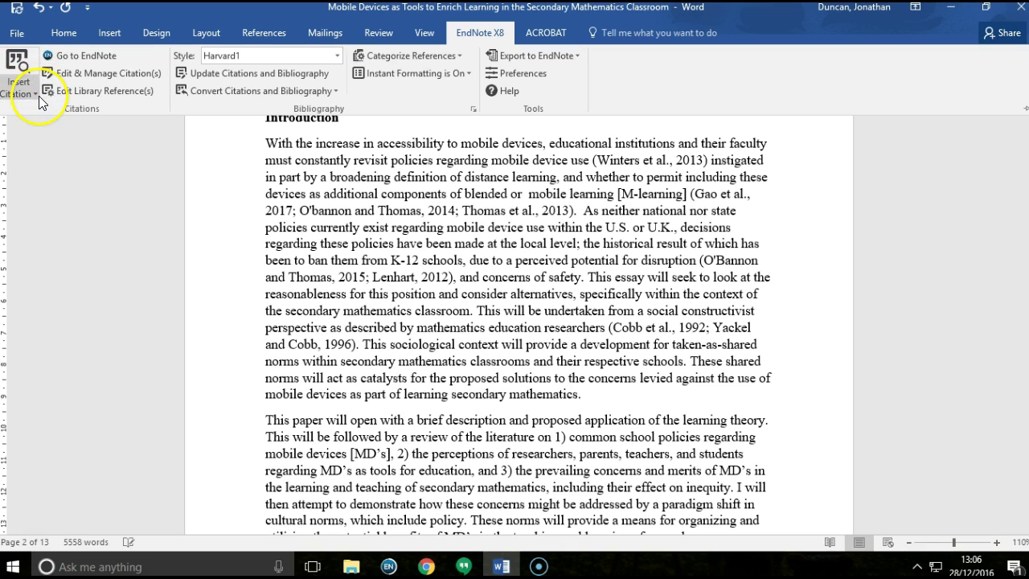
pyautogui.click(35, 95)
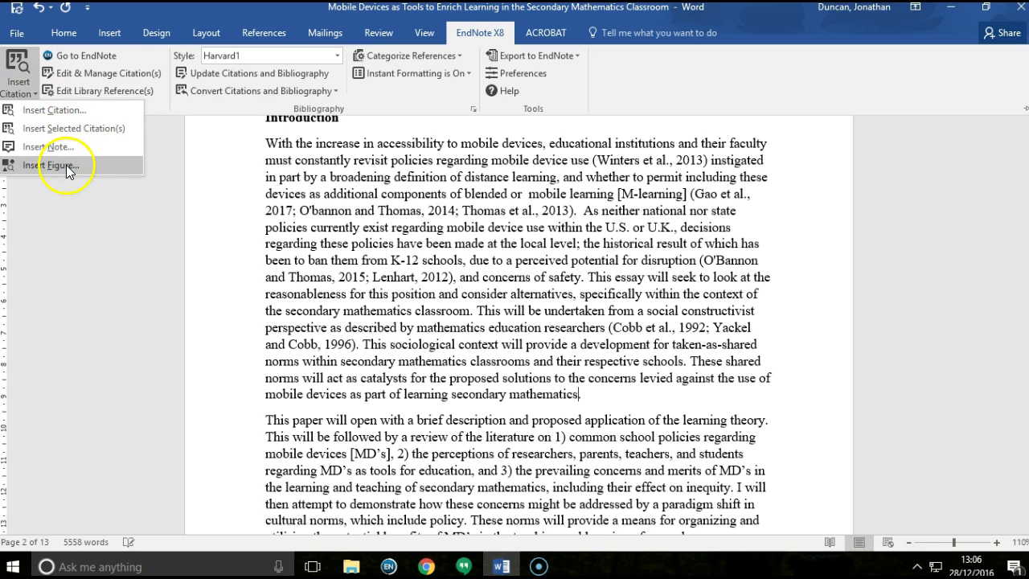
pyautogui.click(68, 109)
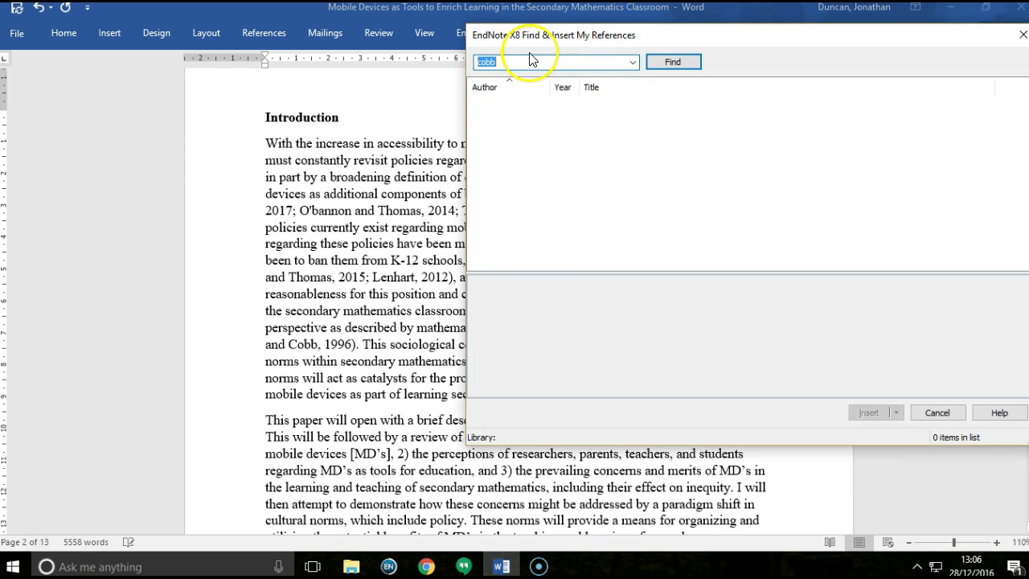
pyautogui.press('Return')
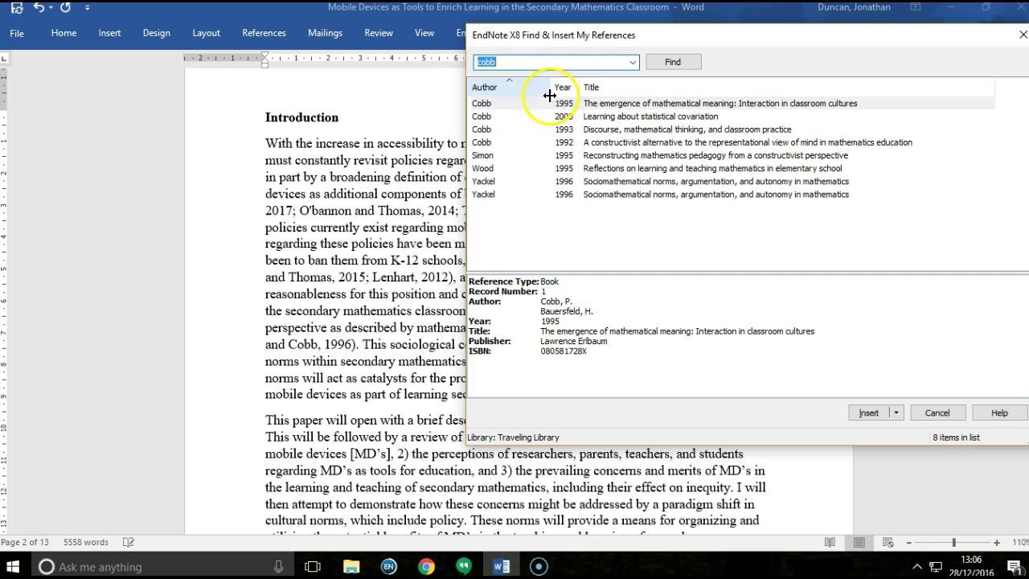
# Search for cam, select the first Teenage girls and cellular phones reference from 2006, and insert its citation in the standard format.
pyautogui.click(485, 87)
pyautogui.write('cam')
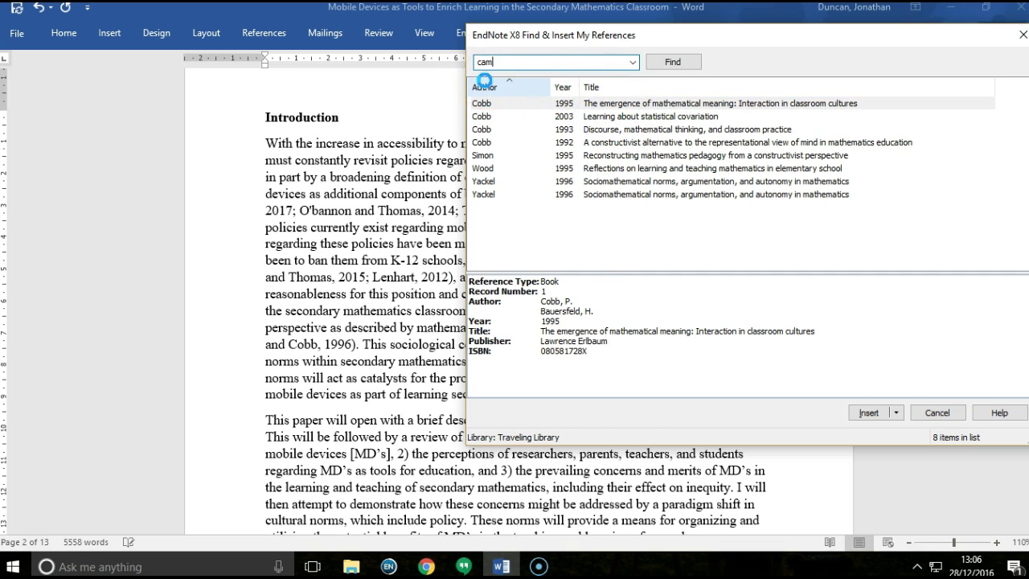
pyautogui.press('Return')
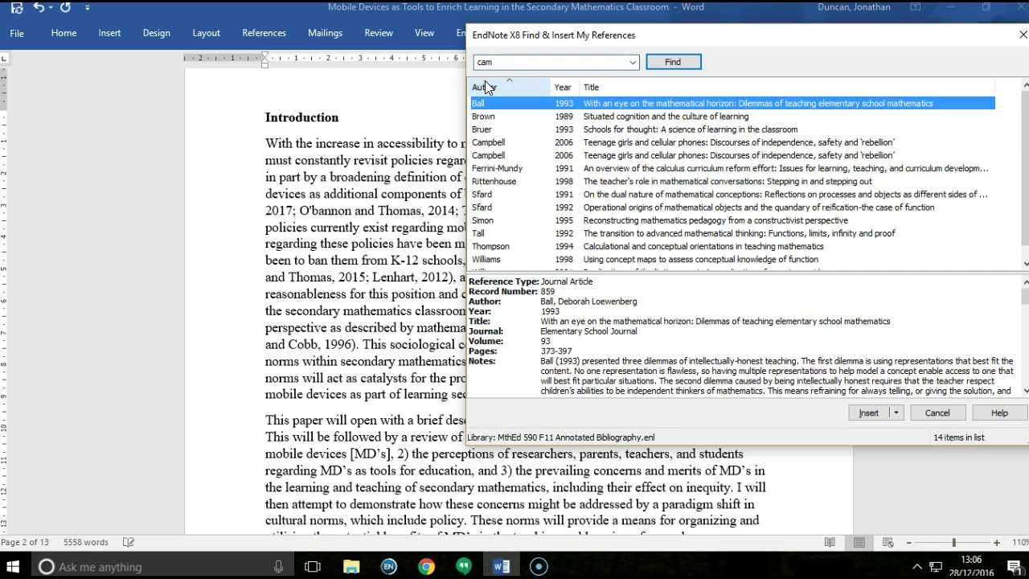
pyautogui.click(490, 155)
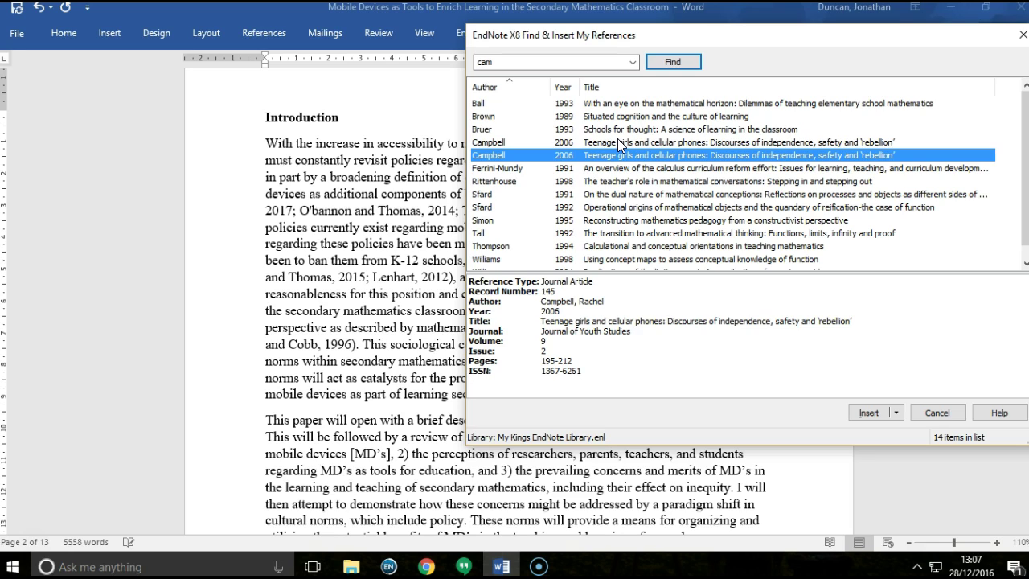
pyautogui.click(613, 142)
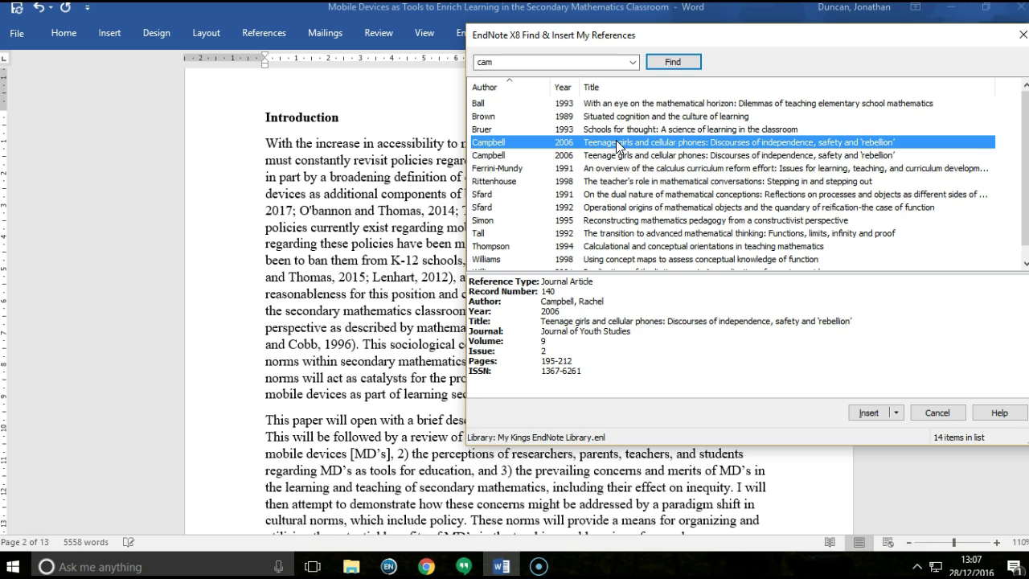
pyautogui.click(900, 411)
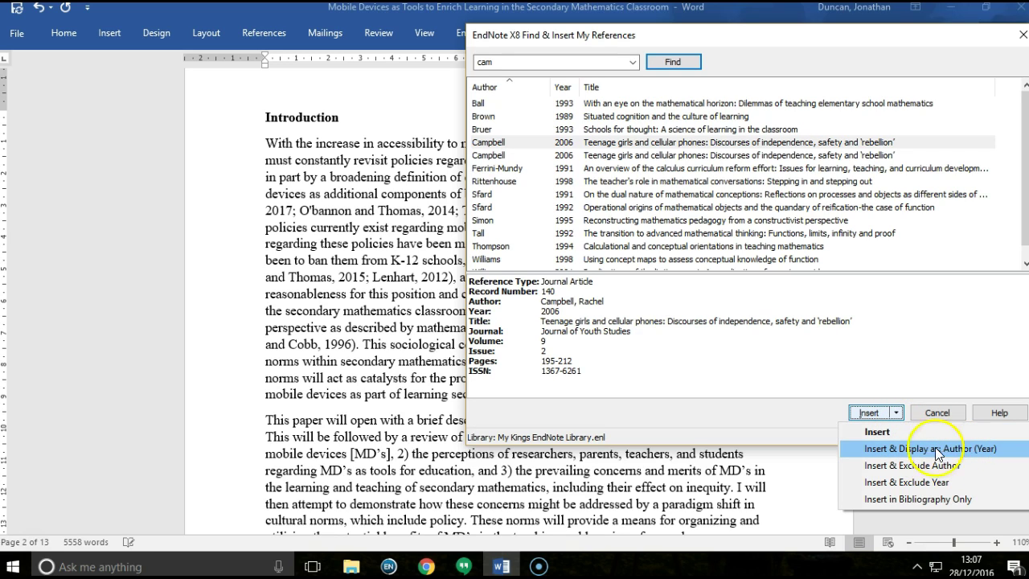
pyautogui.click(879, 434)
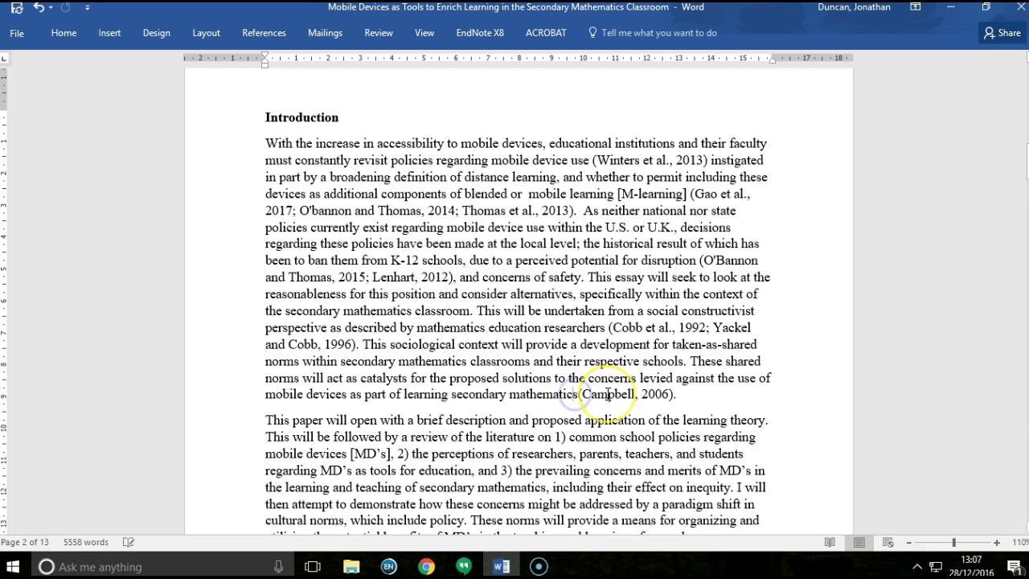
# Examine the inserted 2006 in-text citation and its matching entry on the References Page.
pyautogui.click(607, 394)
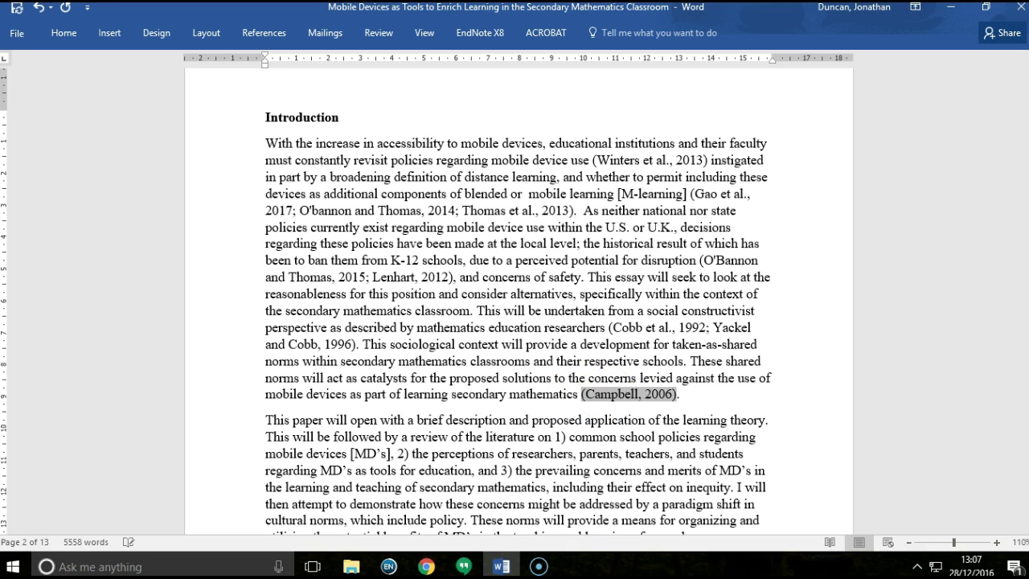
pyautogui.rightClick(617, 389)
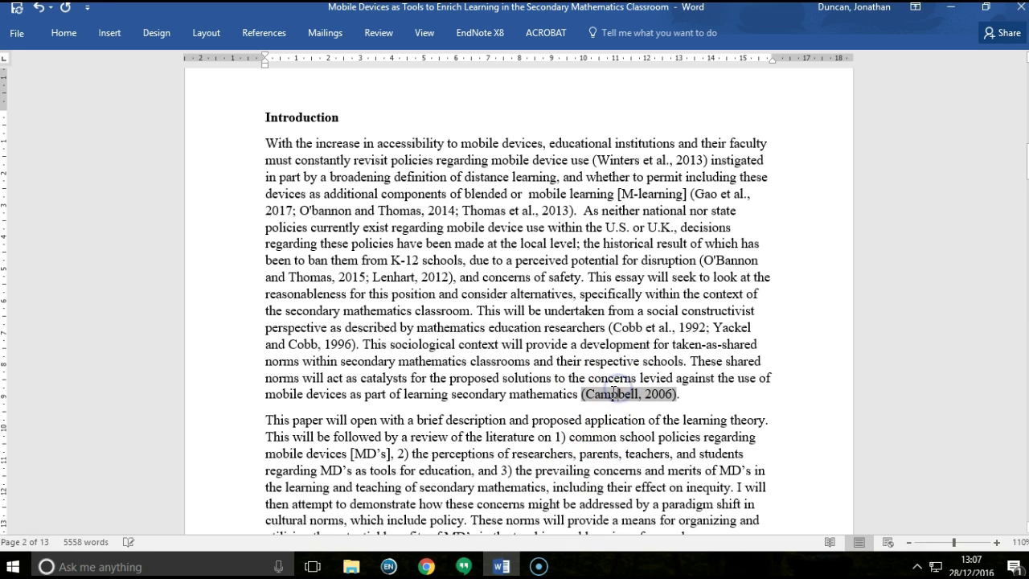
pyautogui.click(598, 390)
pyautogui.moveTo(1026, 155); pyautogui.dragTo(1026, 518)
pyautogui.scroll(5, 345, 338)
pyautogui.scroll(20, 351, 313)
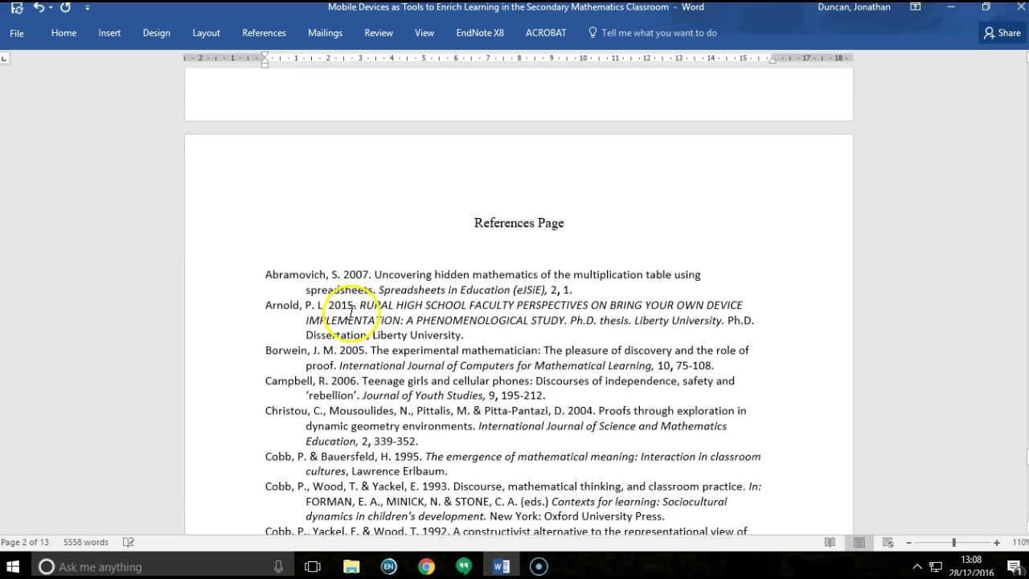
pyautogui.scroll(-2, 265, 309)
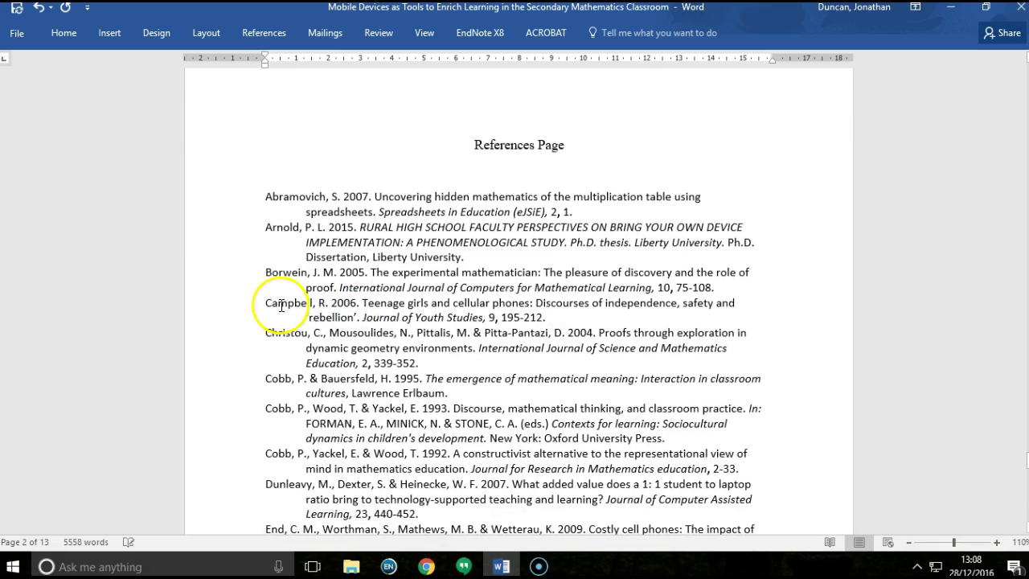
pyautogui.click(286, 199)
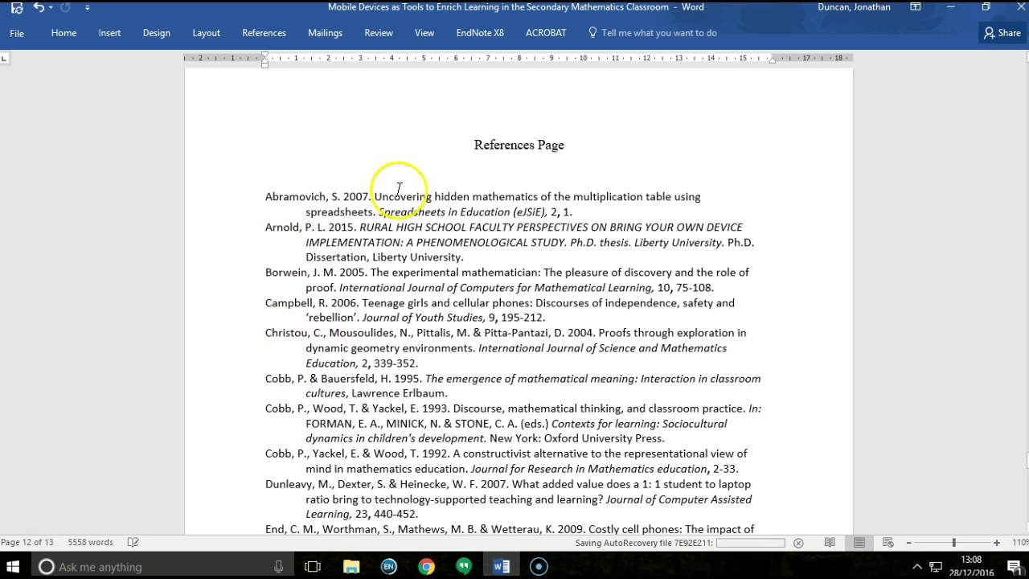
pyautogui.click(480, 33)
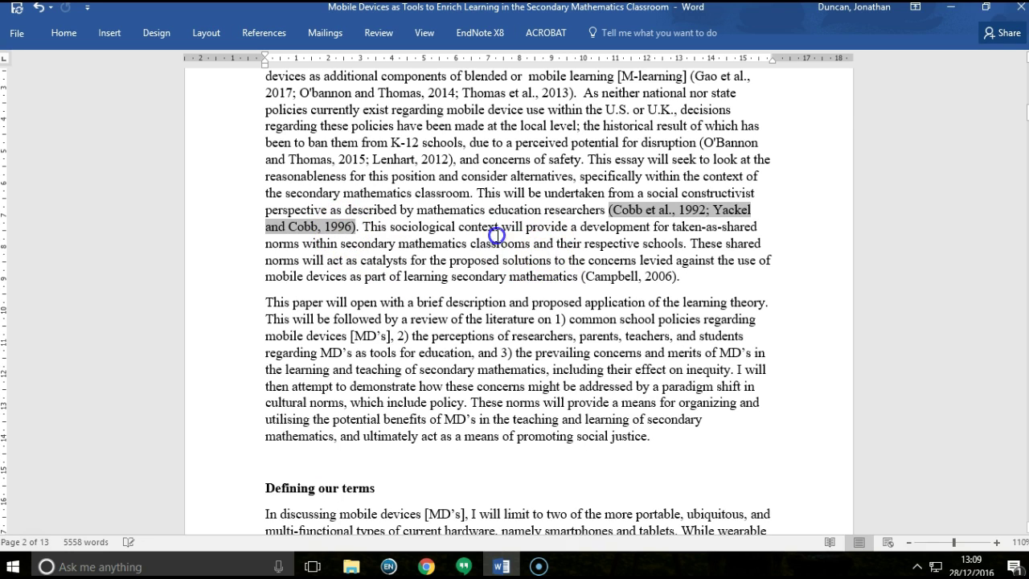
# Open the 2006 citation at the end of the Introduction's first paragraph in Edit & Manage Citations and set its suffix to ", pg. 24".
pyautogui.click(606, 276)
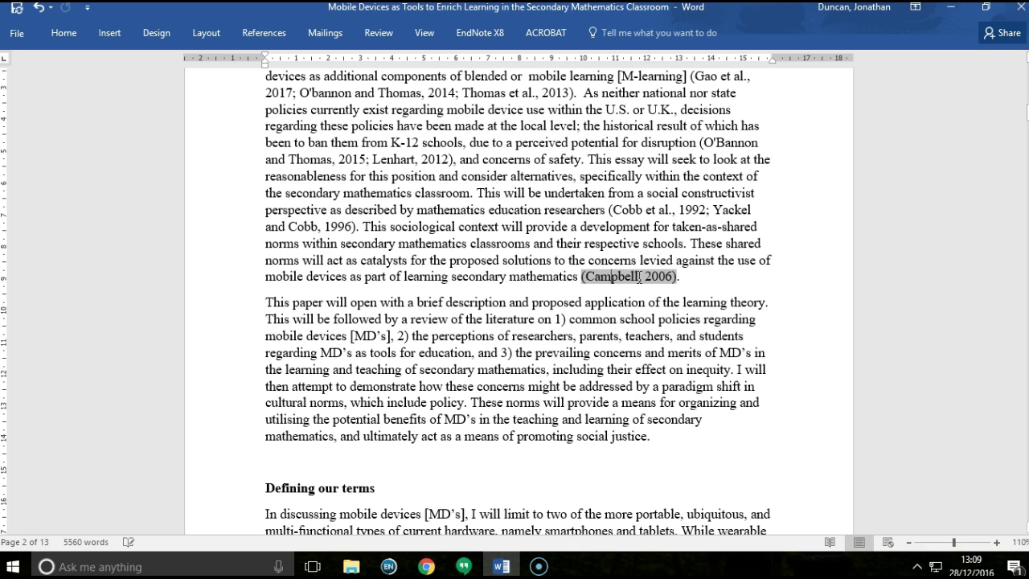
pyautogui.rightClick(639, 277)
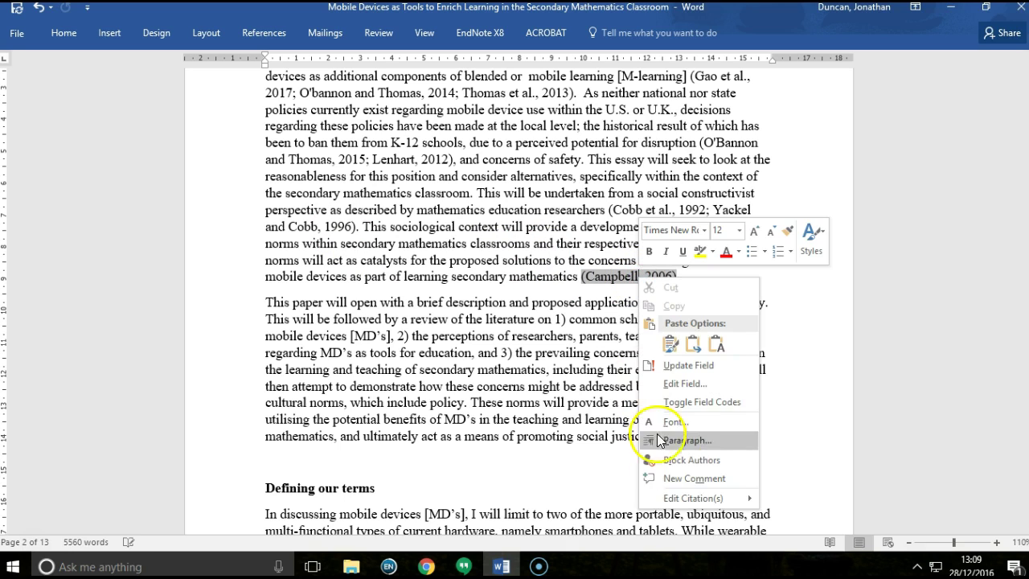
pyautogui.moveTo(673, 499)
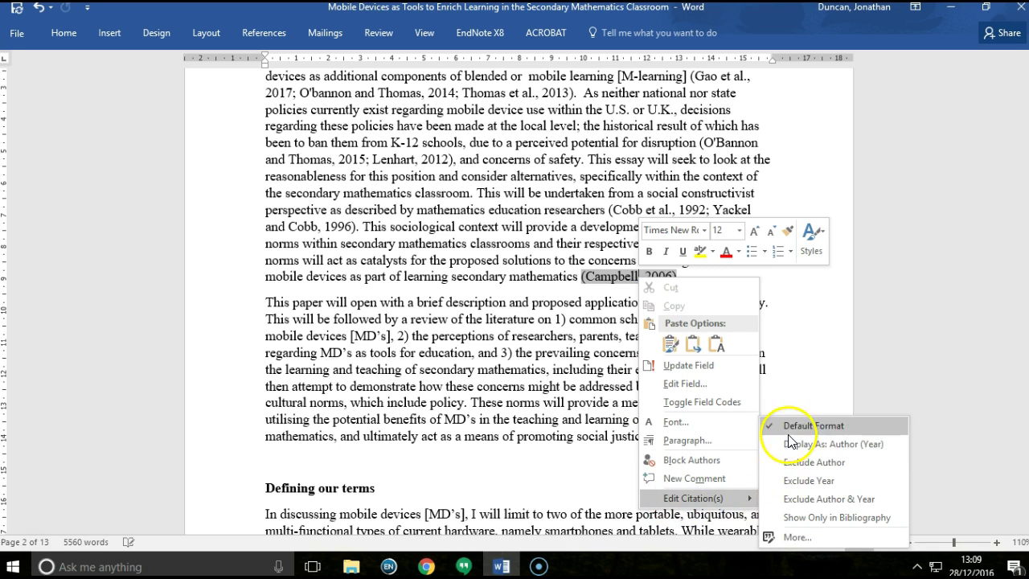
pyautogui.click(796, 537)
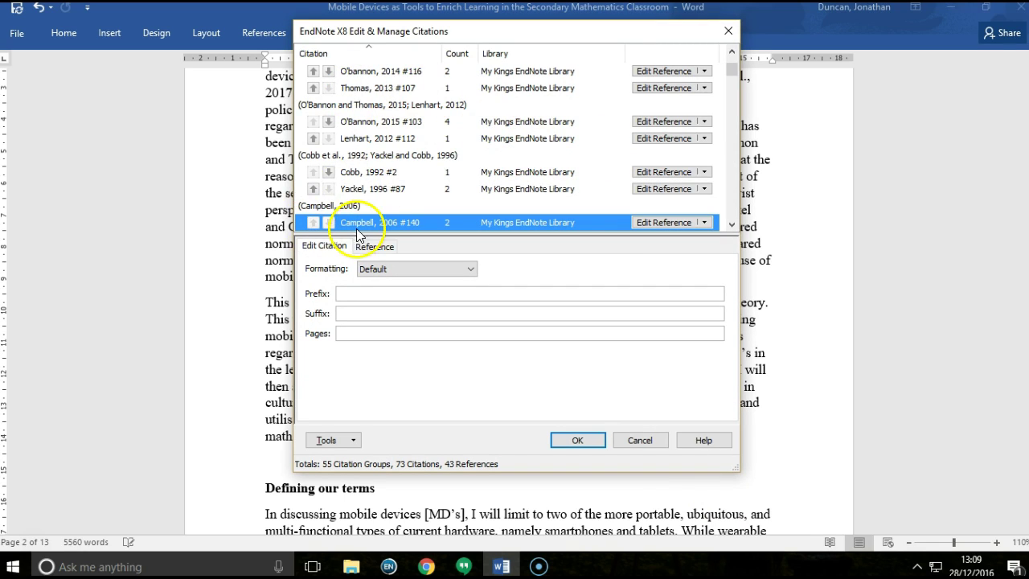
pyautogui.scroll(-2, 350, 224)
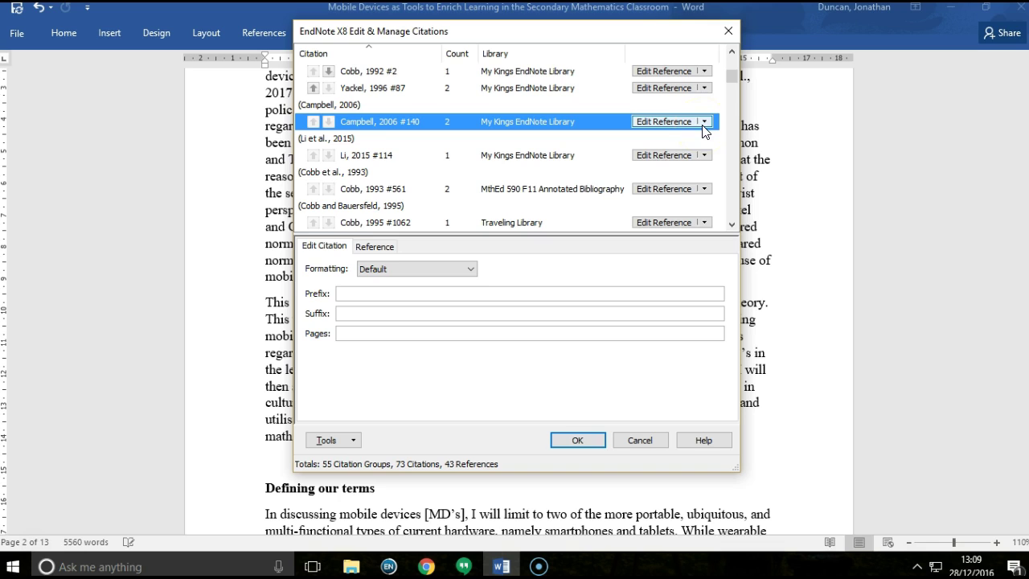
pyautogui.click(345, 335)
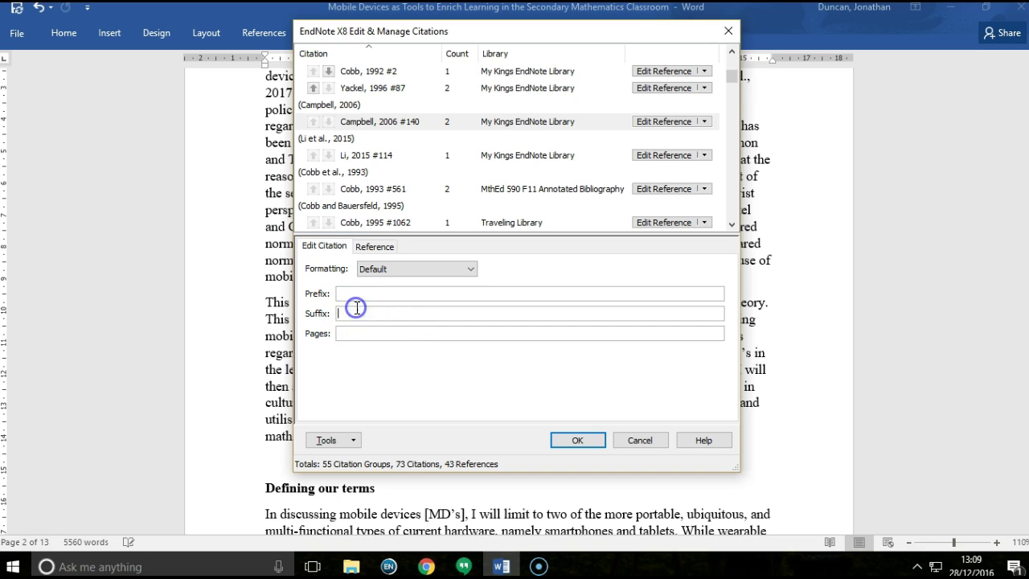
pyautogui.click(357, 308)
pyautogui.click(356, 313)
pyautogui.click(351, 335)
pyautogui.click(345, 309)
# Search for cobb and add the first Sociomathematical norms, argumentation, and autonomy in mathematics reference from 1996 to the 2006 citation.
pyautogui.click(704, 122)
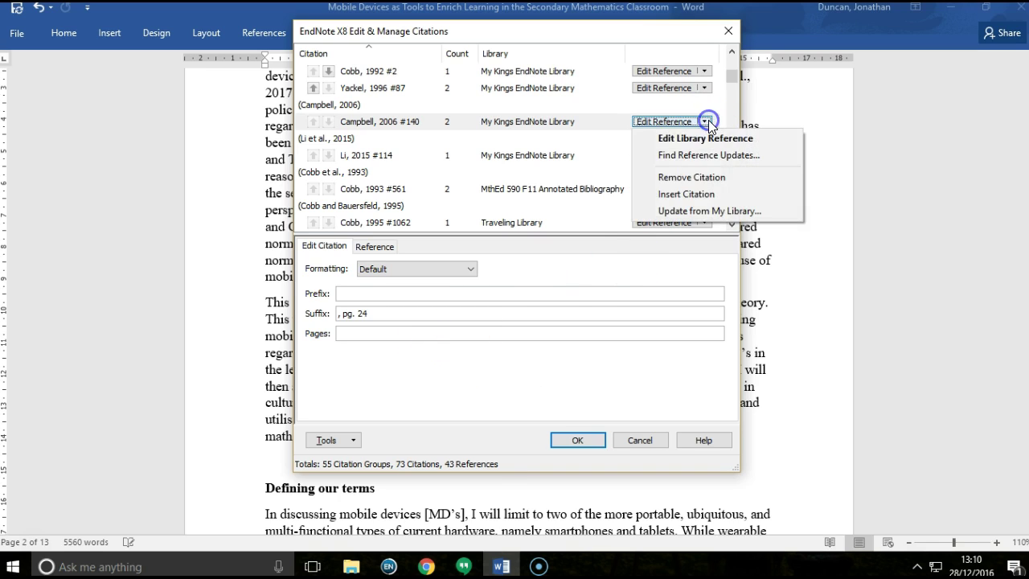
pyautogui.click(675, 193)
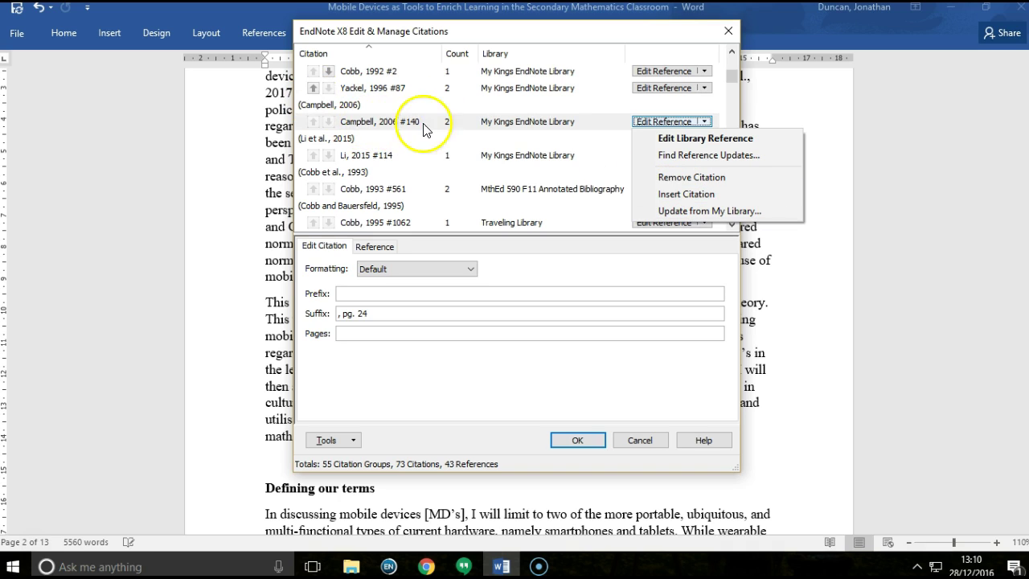
pyautogui.click(671, 201)
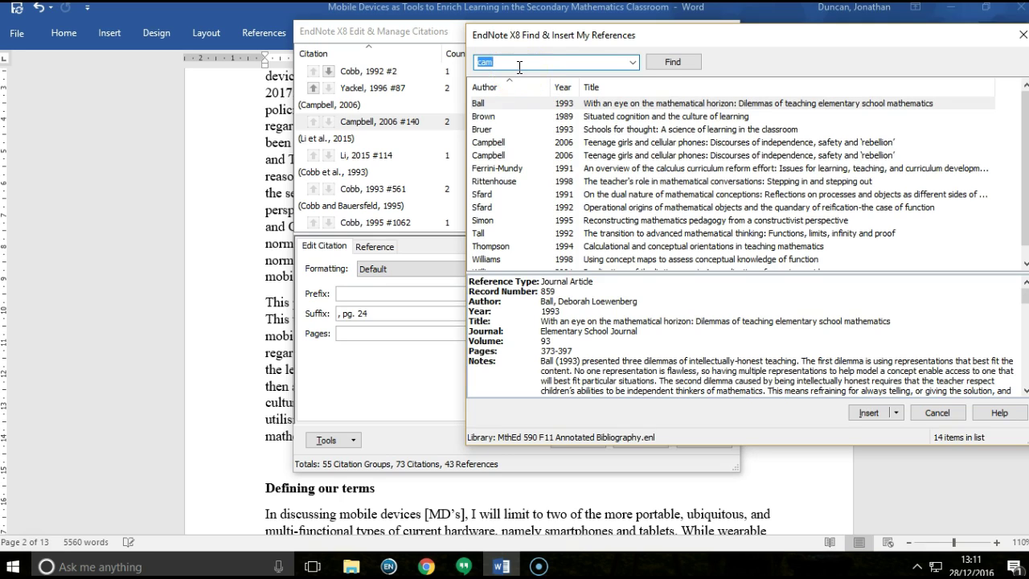
pyautogui.write('re')
pyautogui.press('BackSpace')
pyautogui.press('BackSpace')
pyautogui.write('coob')
pyautogui.press('Return')
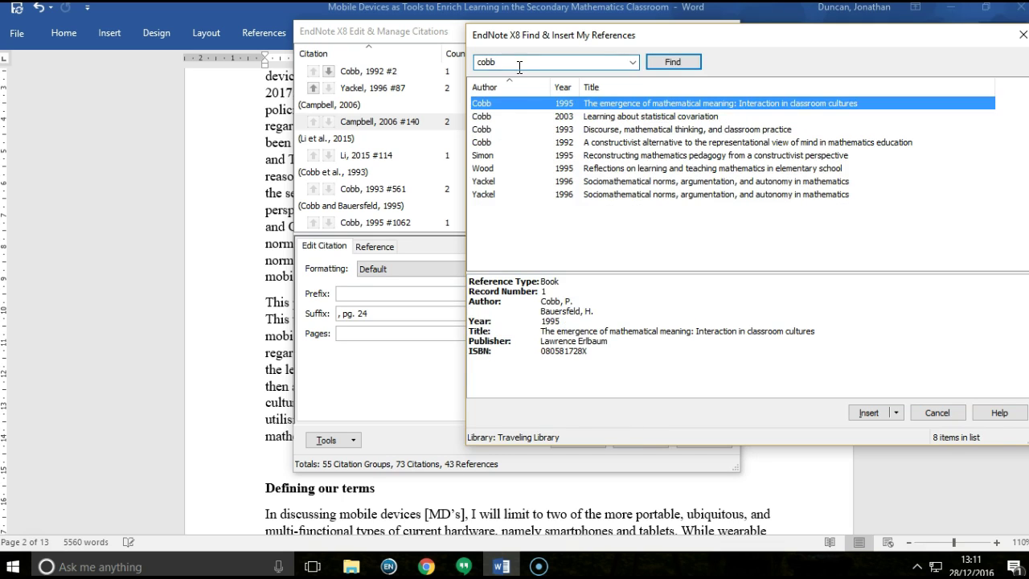
pyautogui.click(631, 183)
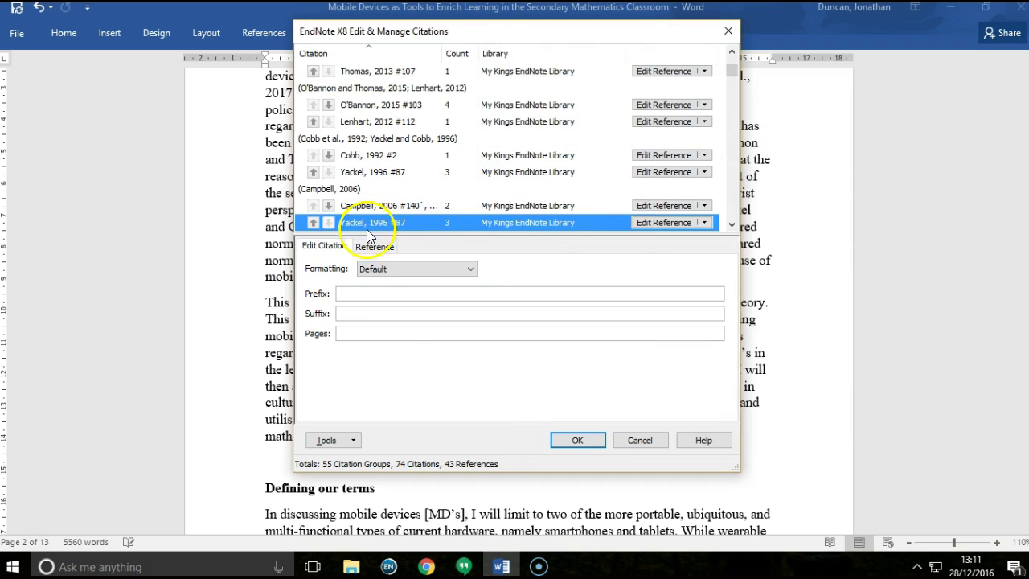
pyautogui.click(584, 437)
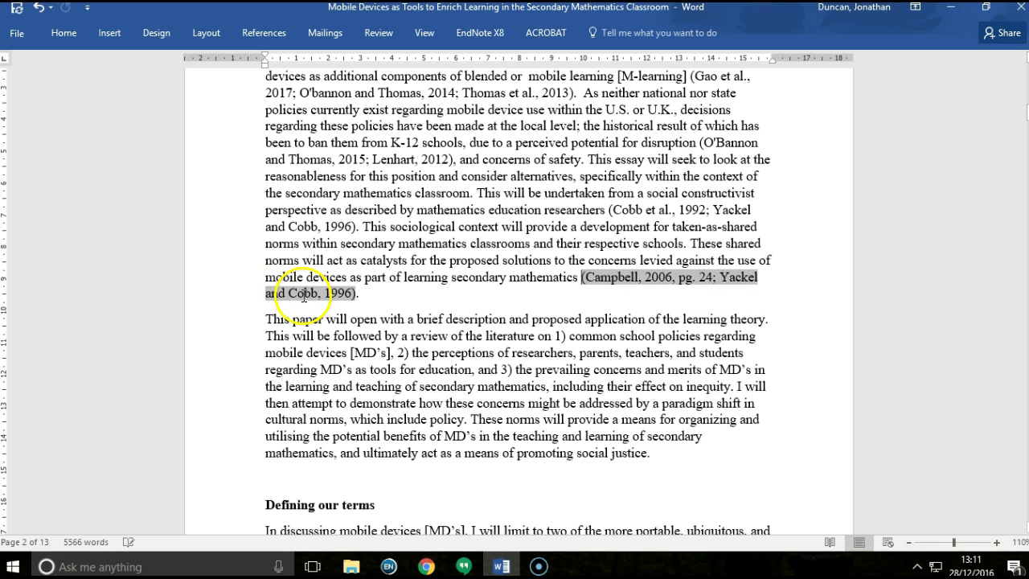
# Open the combined citation at the paragraph's end in Edit & Manage Citations and remove both of its references.
pyautogui.rightClick(624, 278)
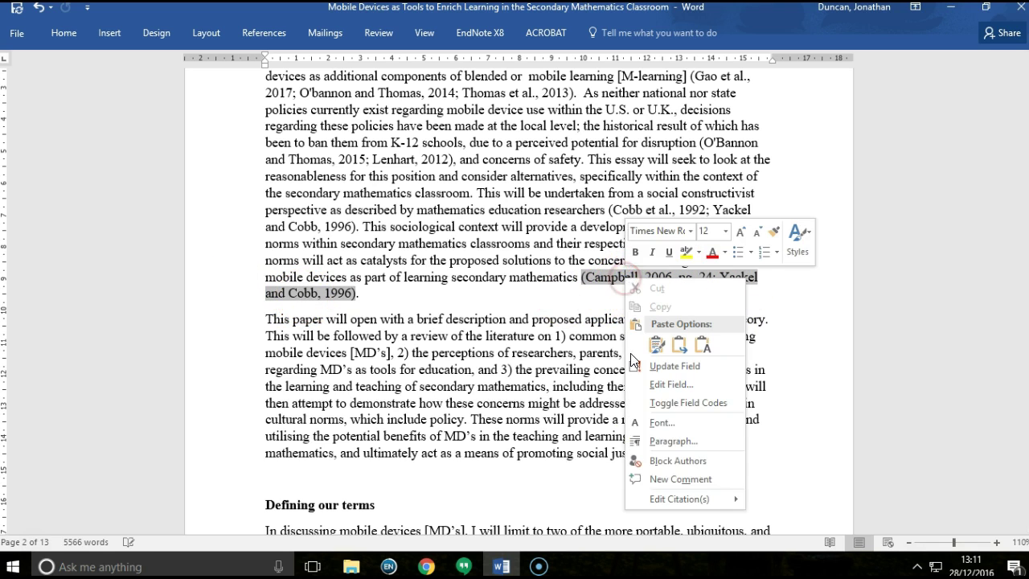
pyautogui.moveTo(708, 499)
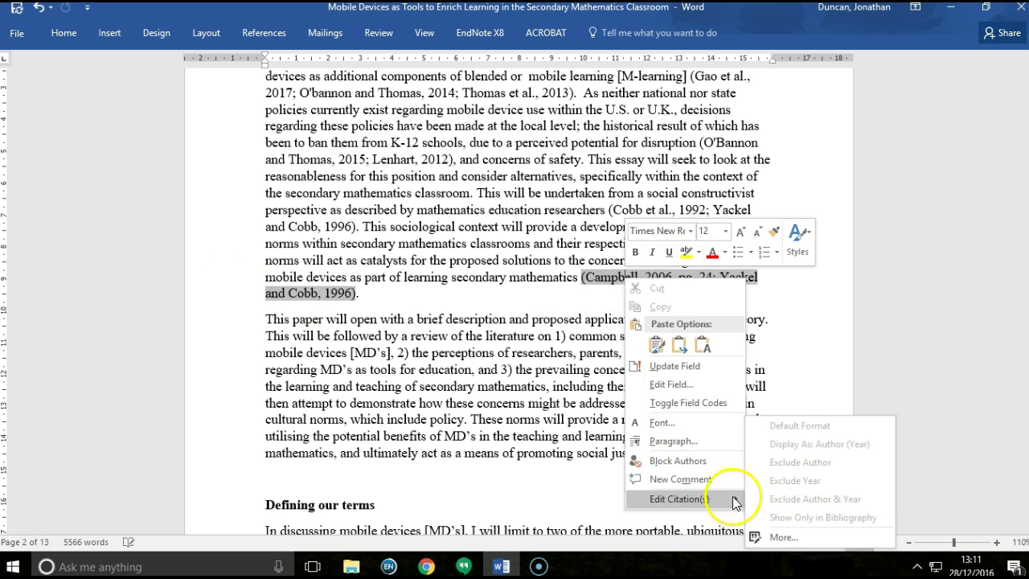
pyautogui.click(780, 537)
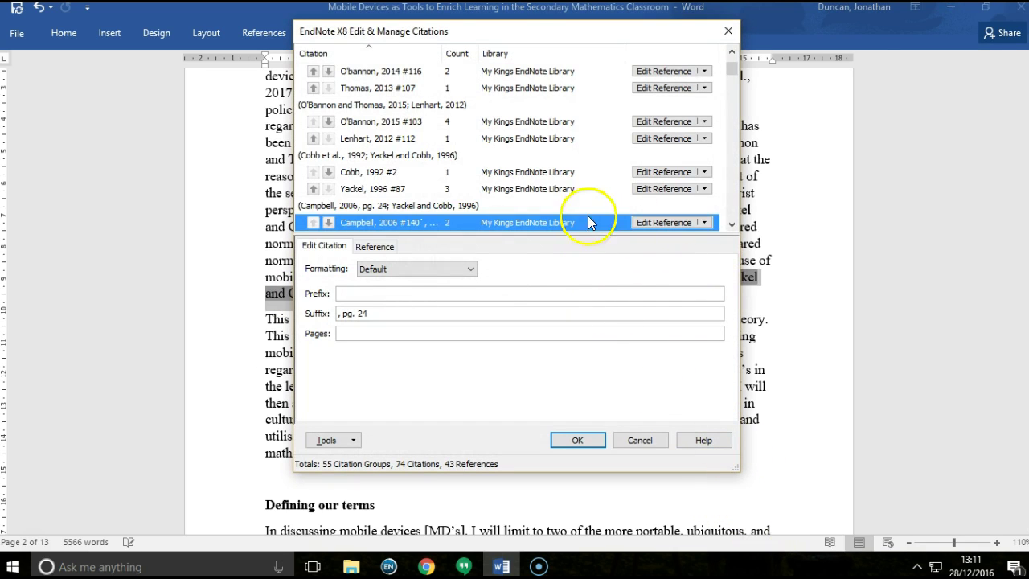
pyautogui.scroll(-1, 588, 222)
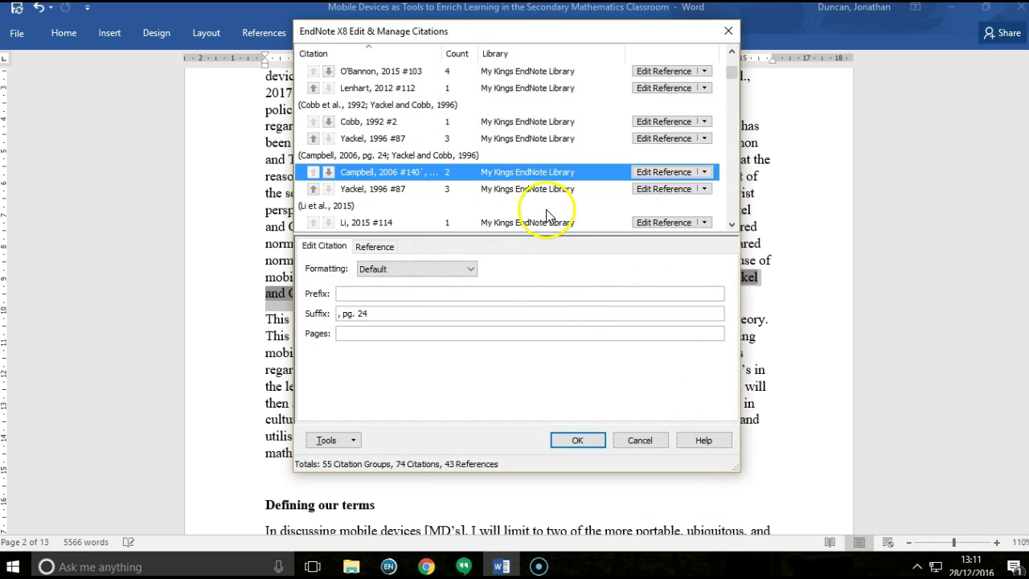
pyautogui.click(707, 190)
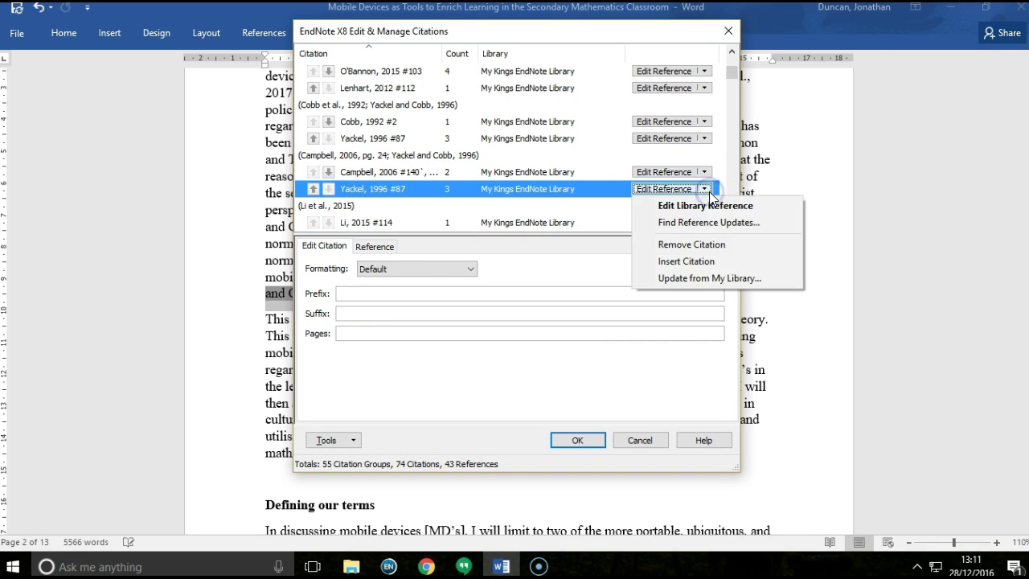
pyautogui.click(690, 246)
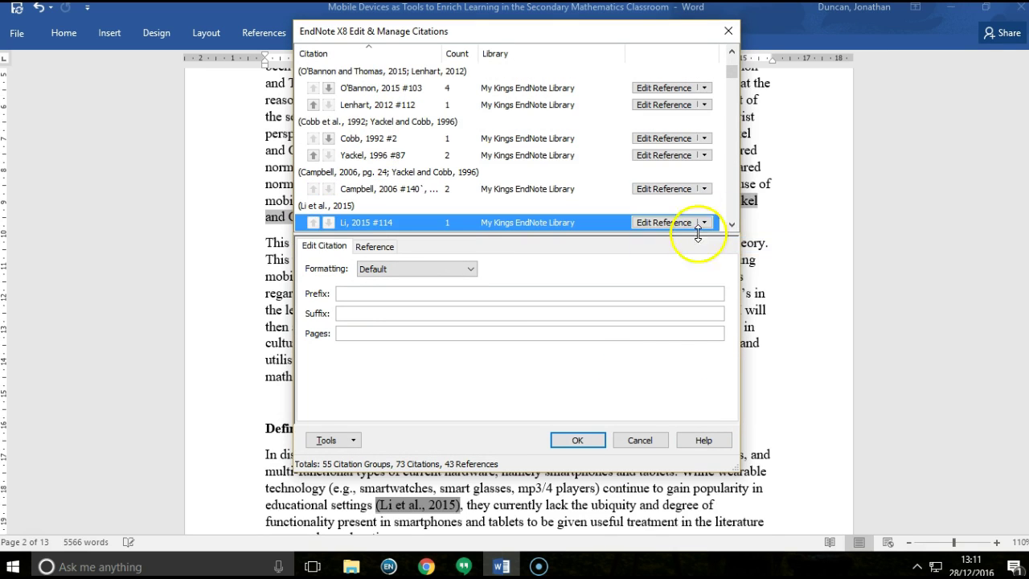
pyautogui.click(705, 189)
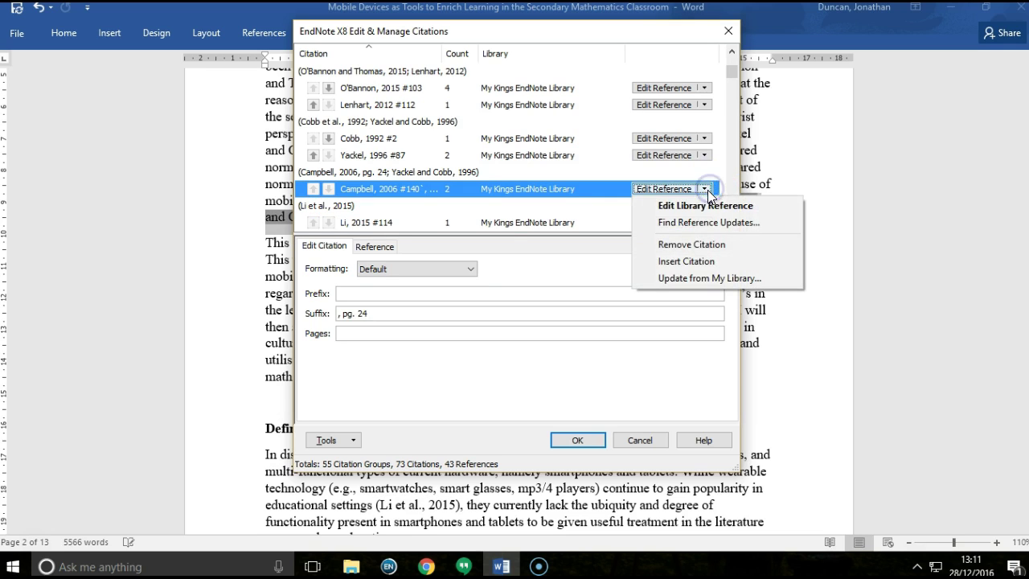
pyautogui.click(698, 251)
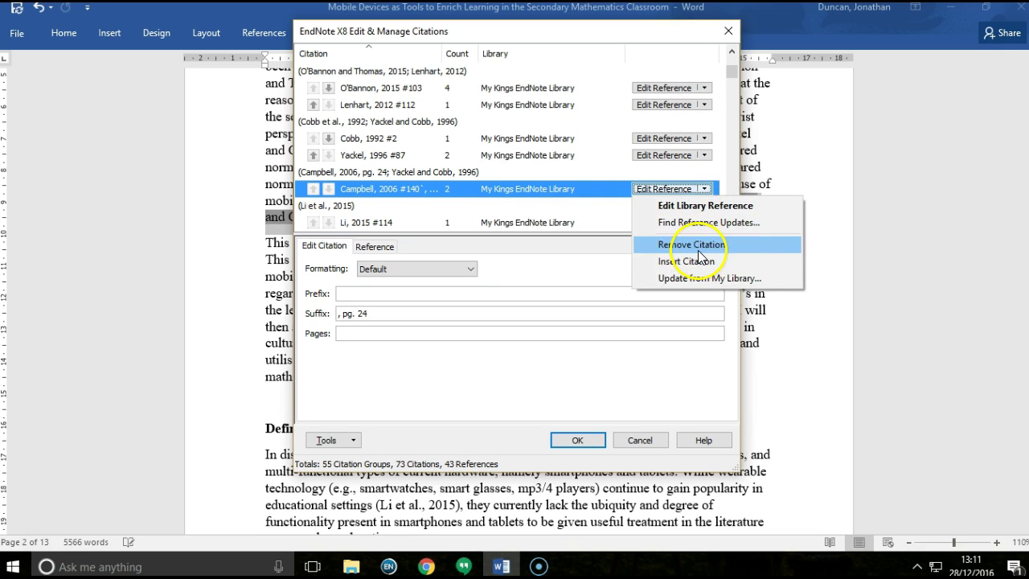
pyautogui.click(578, 441)
# Switch to Chrome and open the article Beginning teacher education and collaborative formative e-assessment from its Google Scholar results.
pyautogui.click(425, 566)
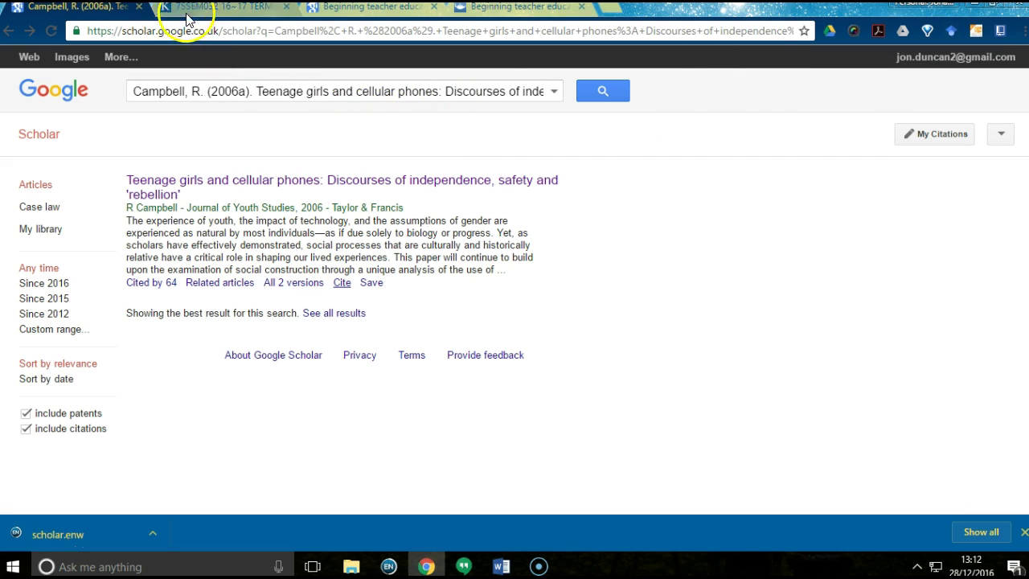
pyautogui.click(366, 13)
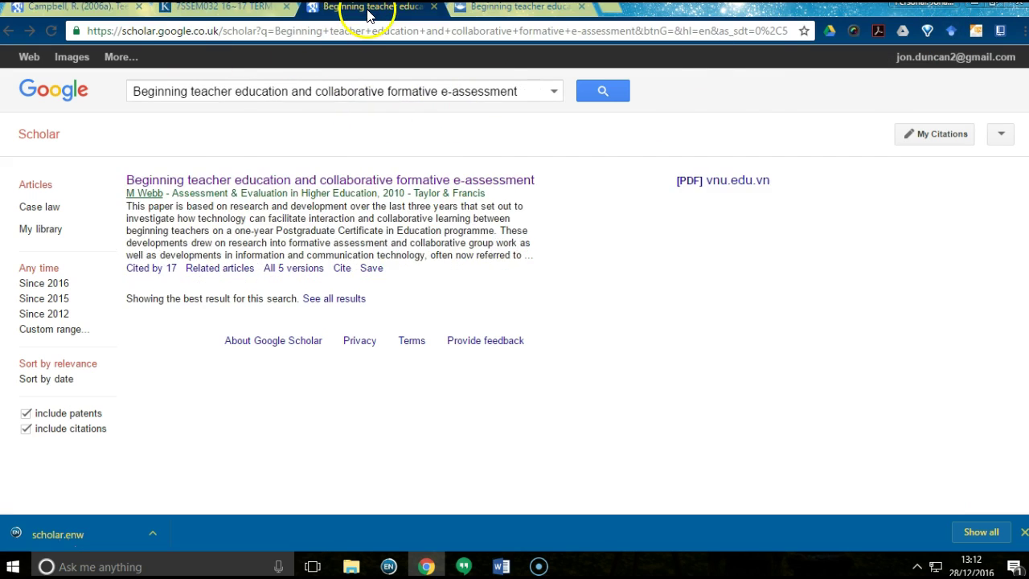
pyautogui.click(268, 183)
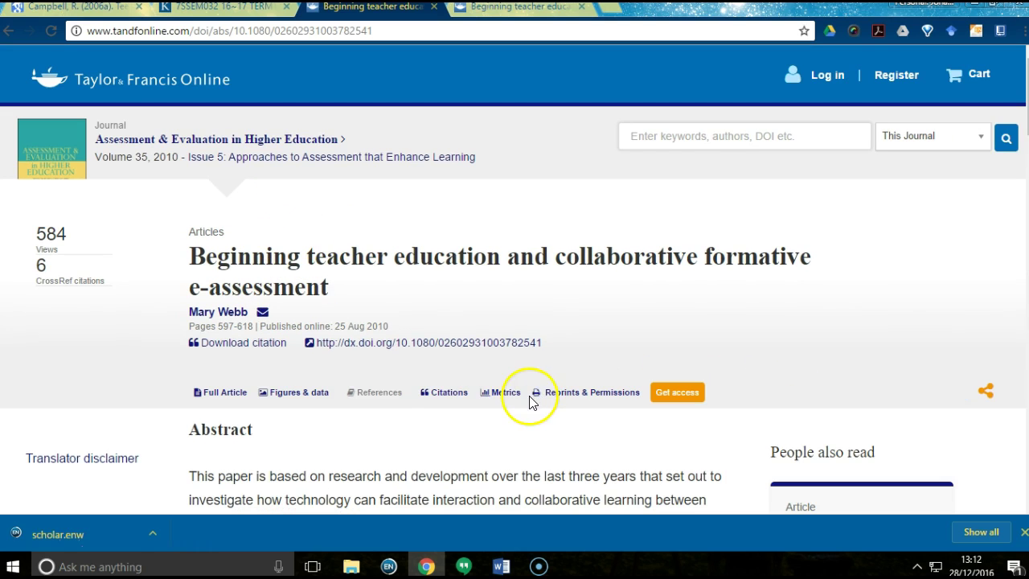
pyautogui.click(472, 397)
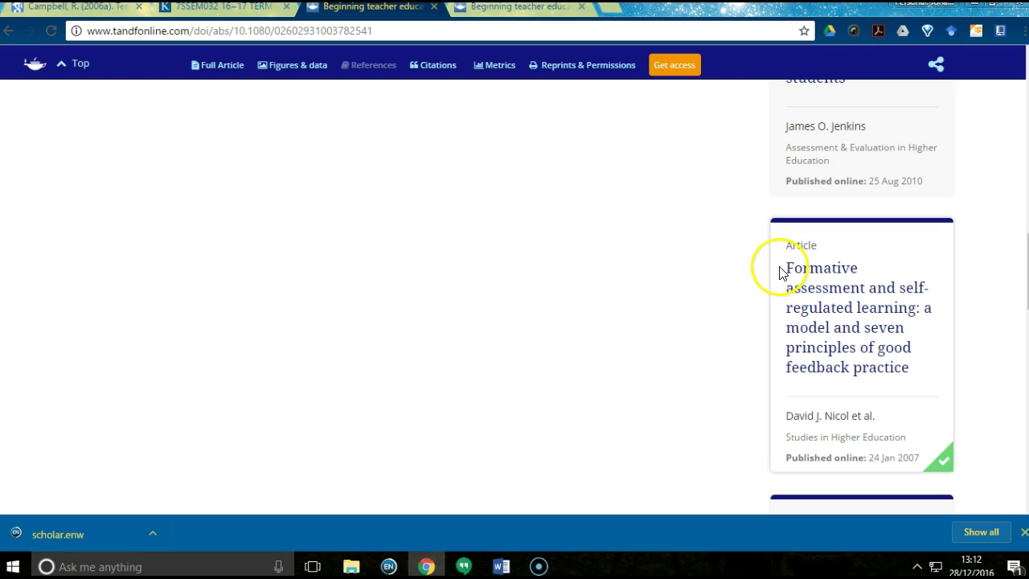
# Look up the related article Formative assessment and self-regulated learning with the Google Scholar extension and save its EndNote citation as scholar (1) in New folder.
pyautogui.moveTo(784, 269); pyautogui.dragTo(909, 363)
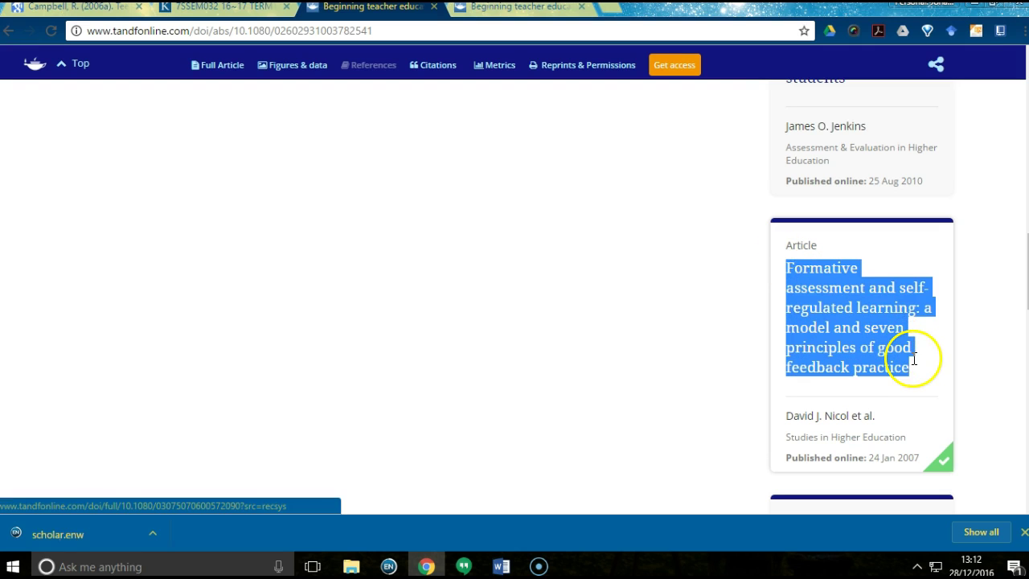
pyautogui.click(951, 33)
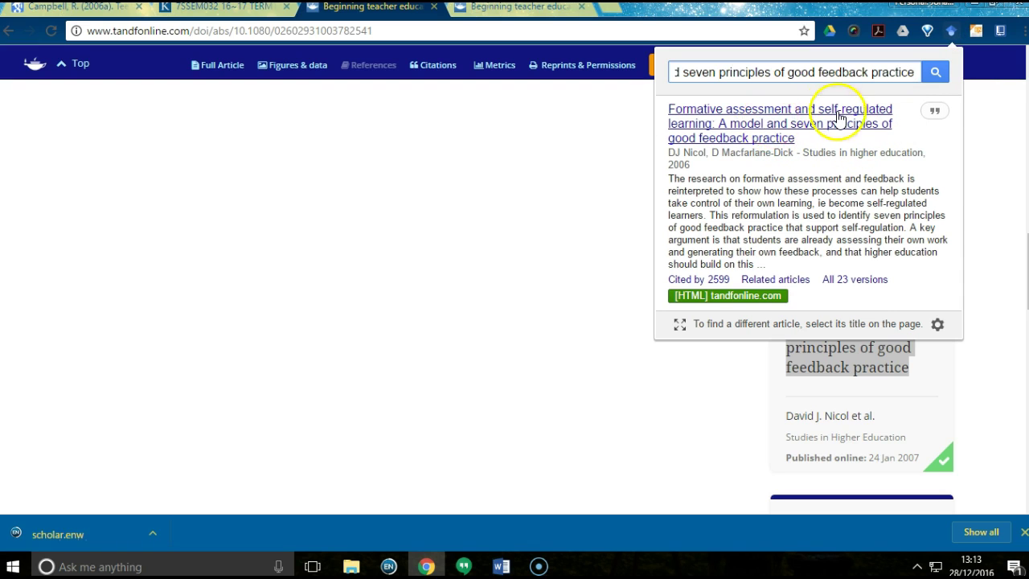
pyautogui.click(938, 115)
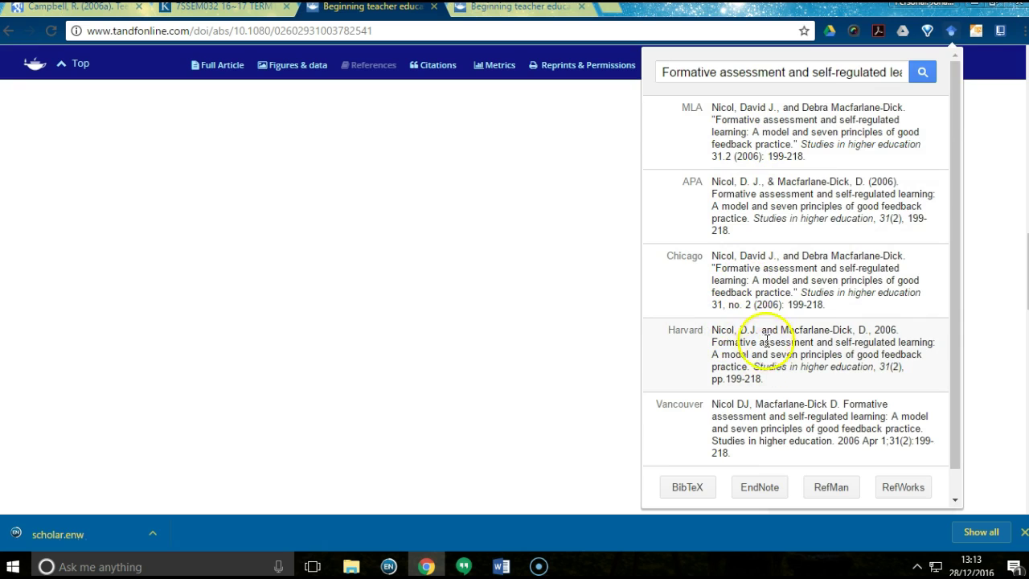
pyautogui.scroll(-1, 756, 346)
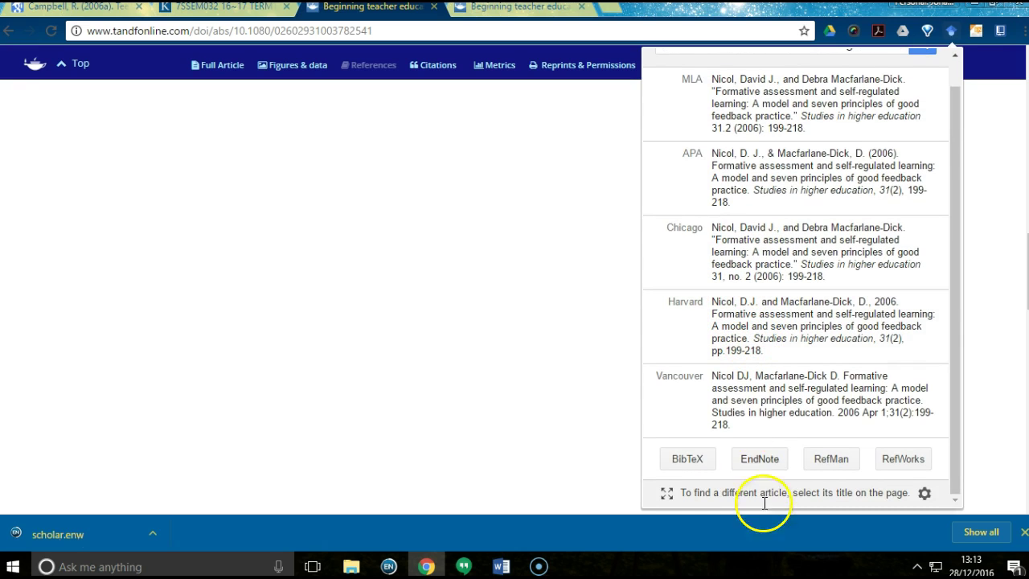
pyautogui.click(759, 459)
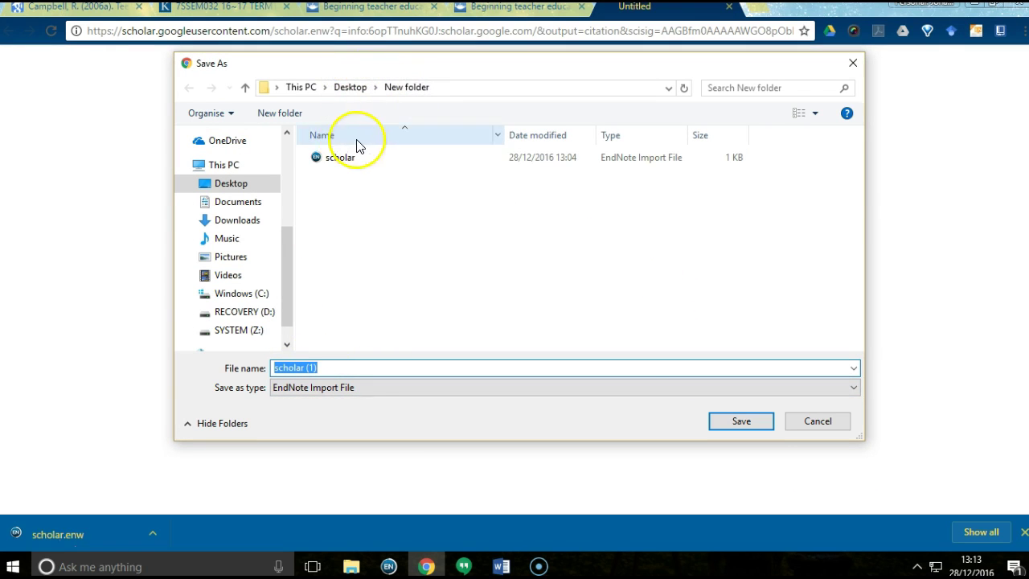
pyautogui.click(741, 421)
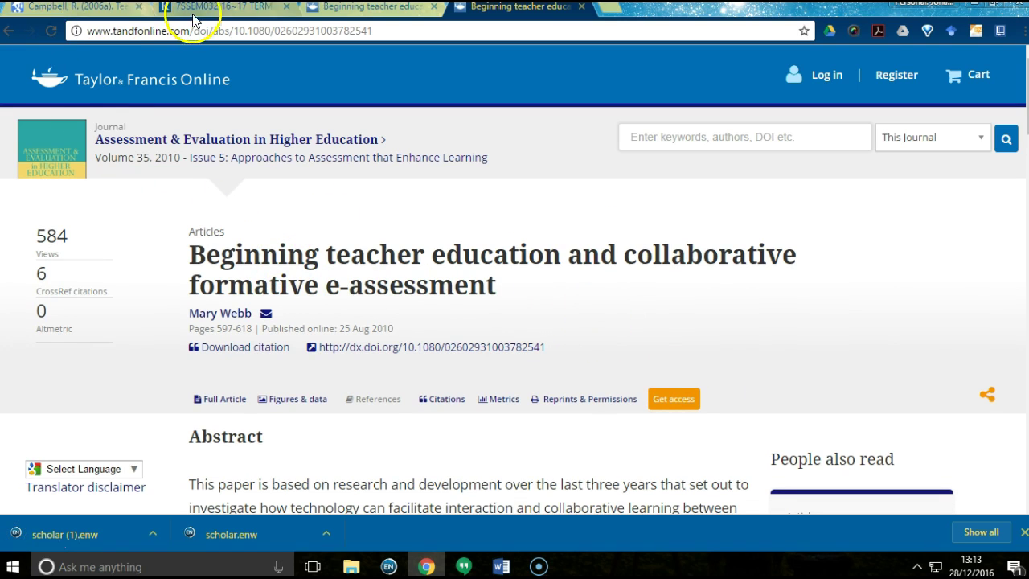
# Open the Teenage Girls and Cellular Phones article page and look it up with the Google Scholar extension.
pyautogui.click(337, 15)
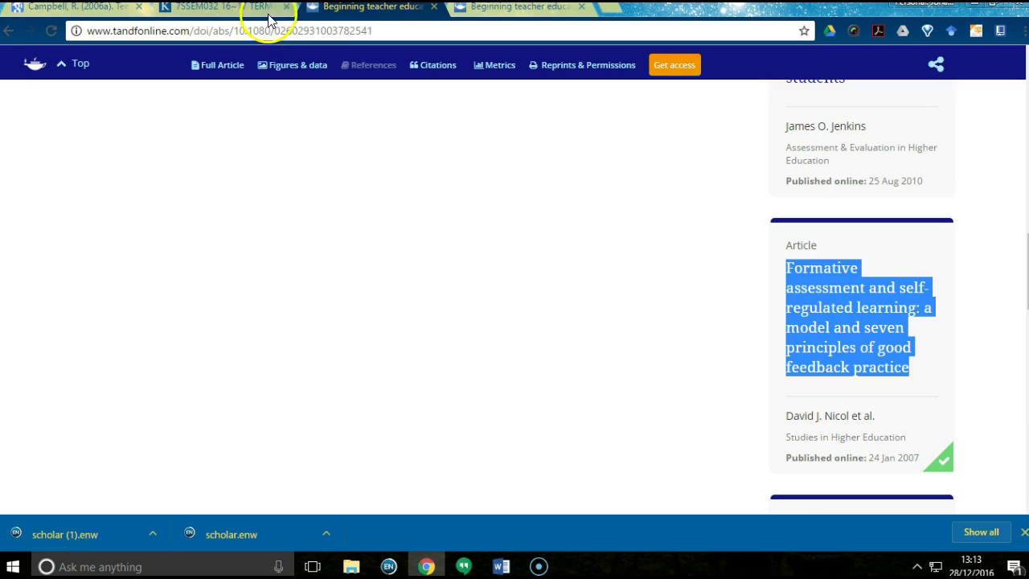
pyautogui.click(92, 15)
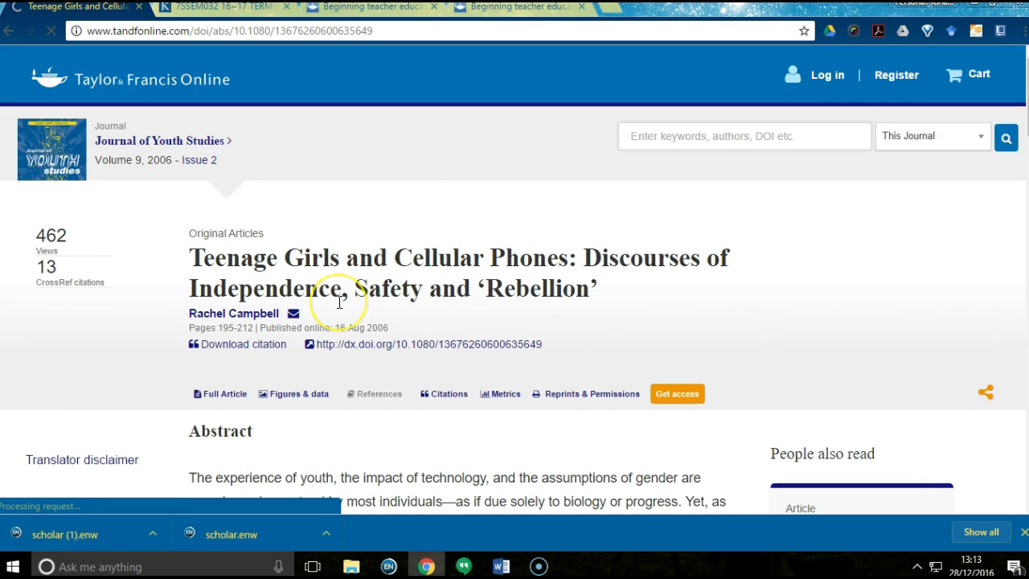
pyautogui.scroll(-5, 341, 301)
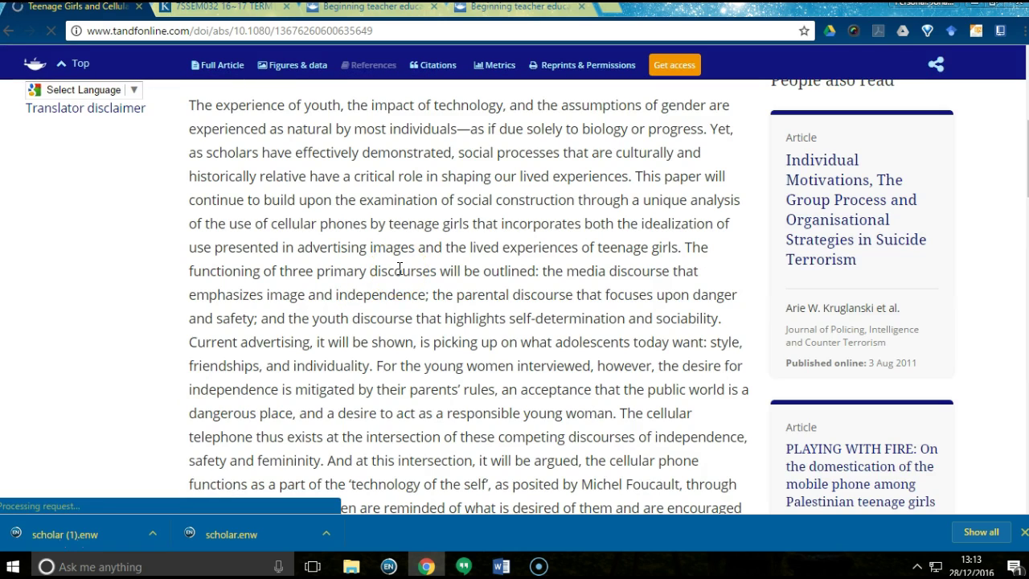
pyautogui.scroll(-4, 400, 271)
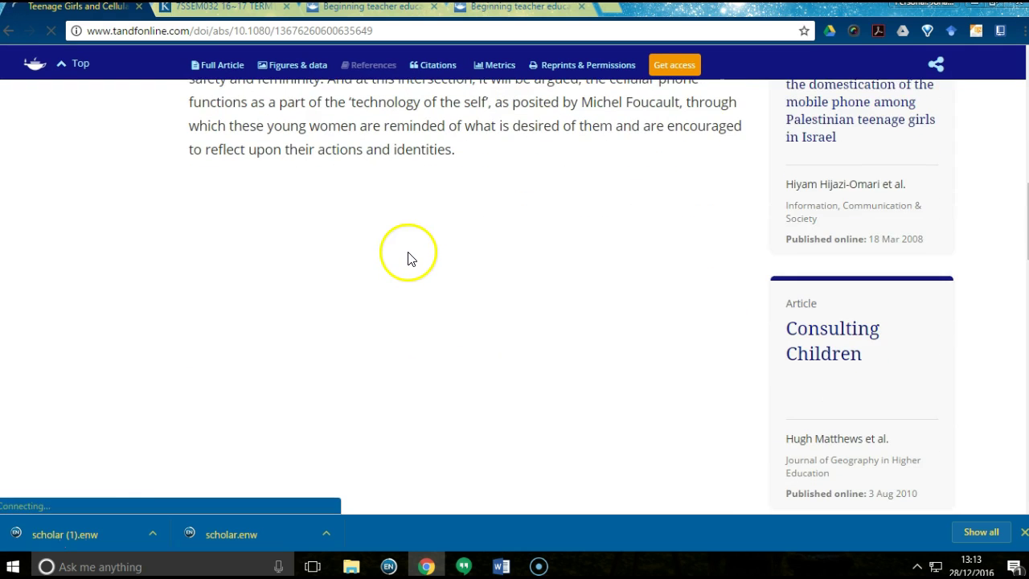
pyautogui.scroll(1, 408, 259)
pyautogui.click(952, 31)
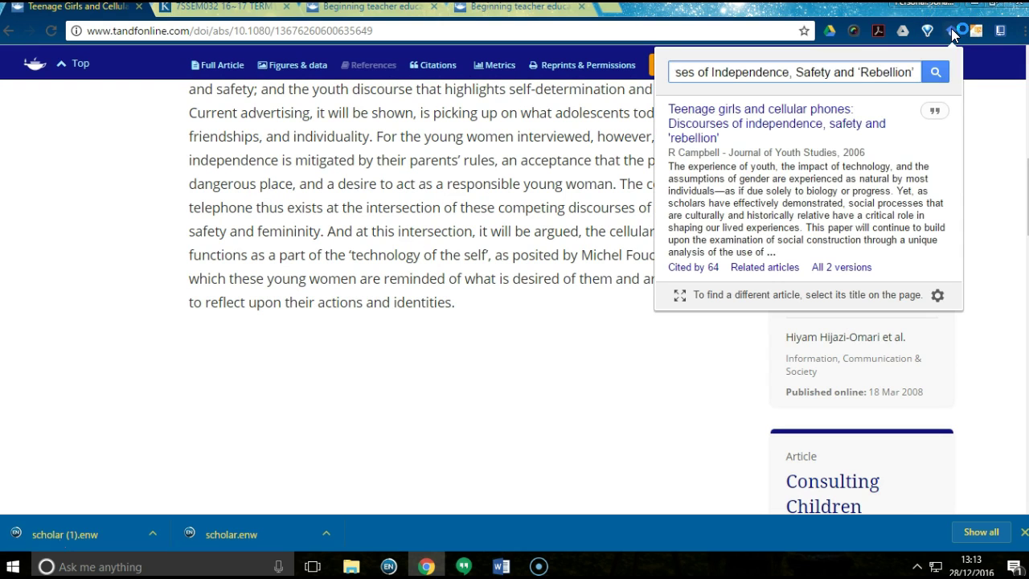
# Search for cobb in the Google Scholar extension and show the citation formats of the 1994 book For the common good.
pyautogui.tripleClick(865, 73)
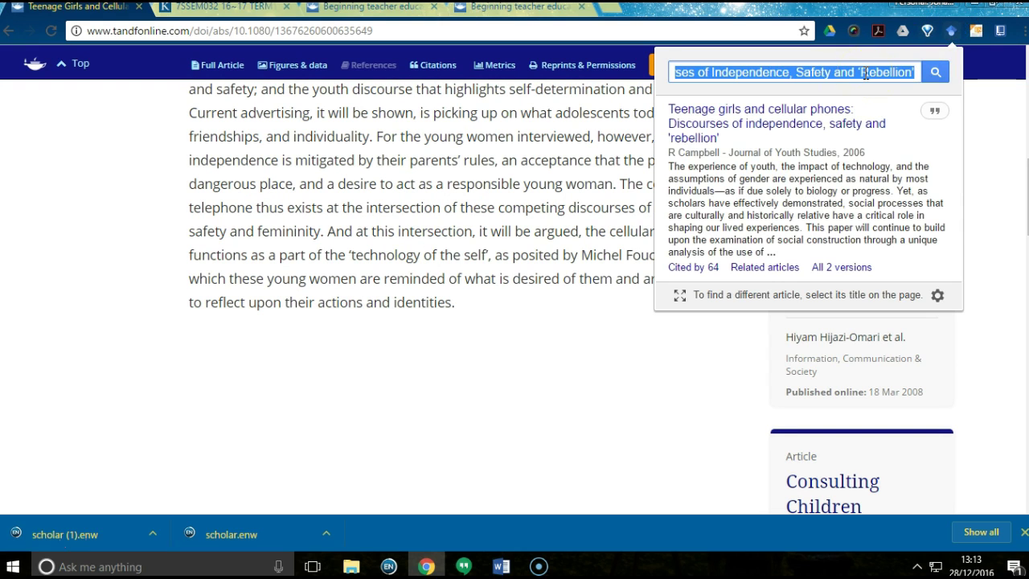
pyautogui.press('BackSpace')
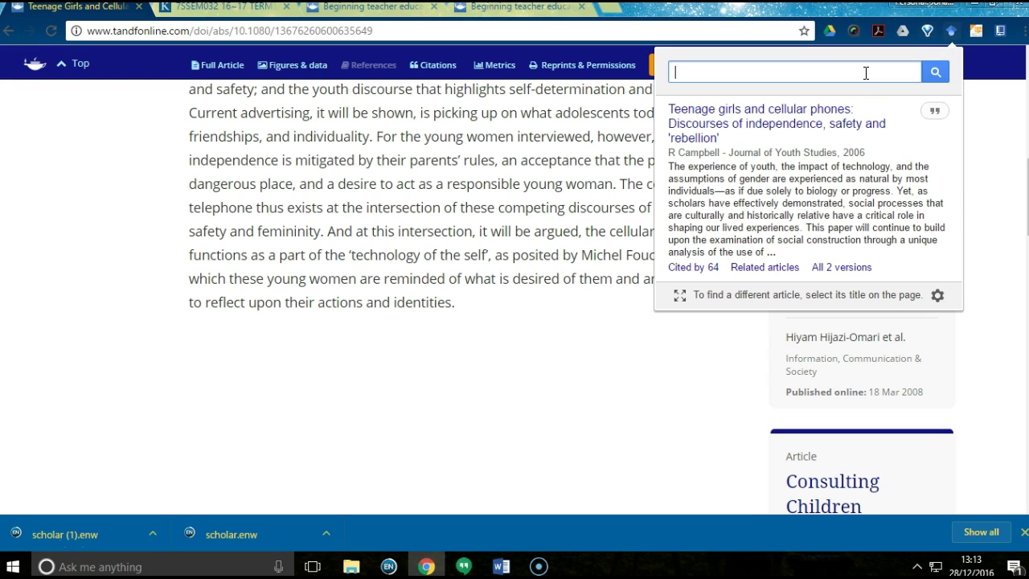
pyautogui.write('cobb')
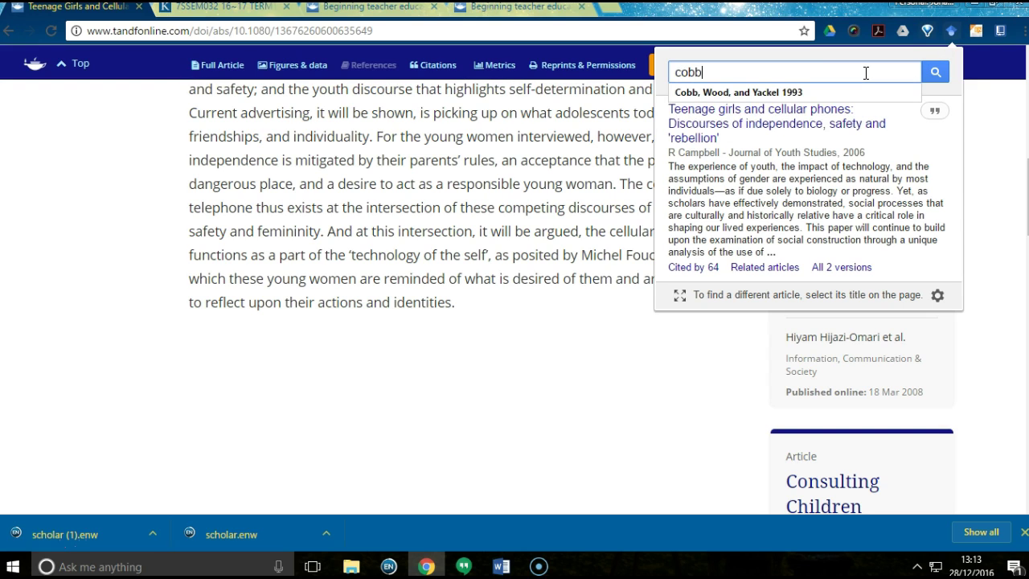
pyautogui.press('Return')
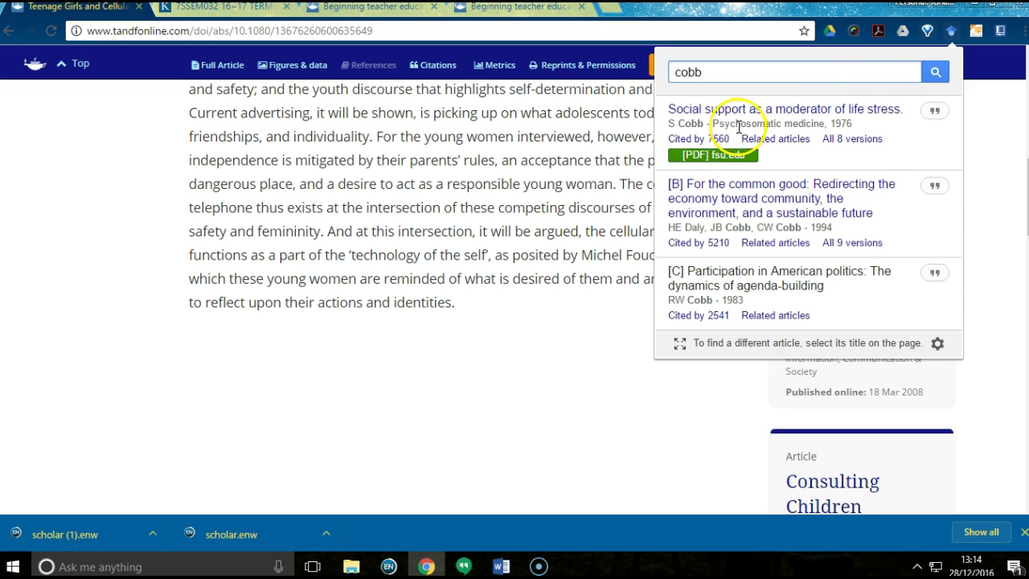
pyautogui.click(935, 187)
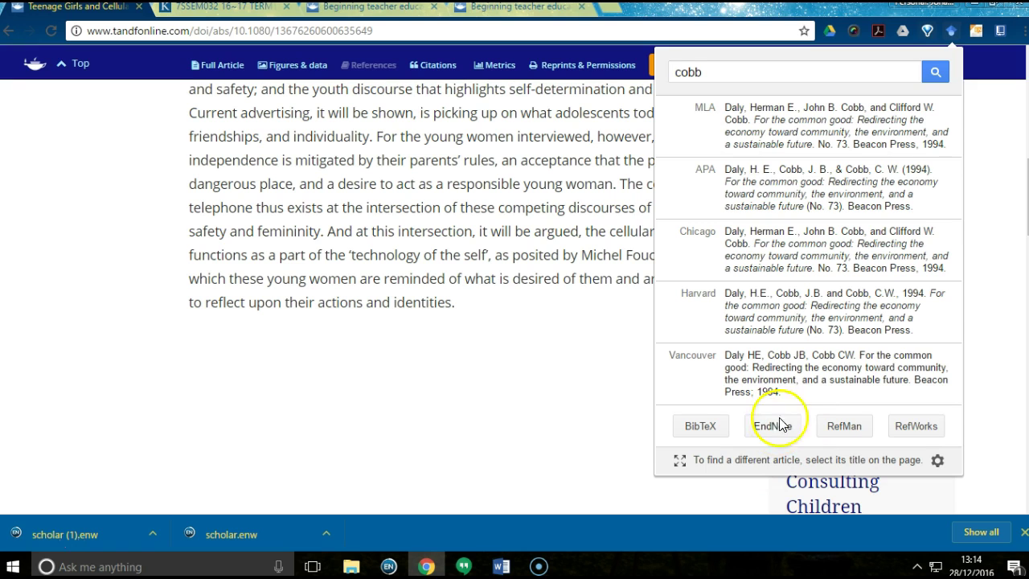
# Return to the cobb results and open the search on the full Google Scholar site.
pyautogui.click(728, 76)
pyautogui.press('Return')
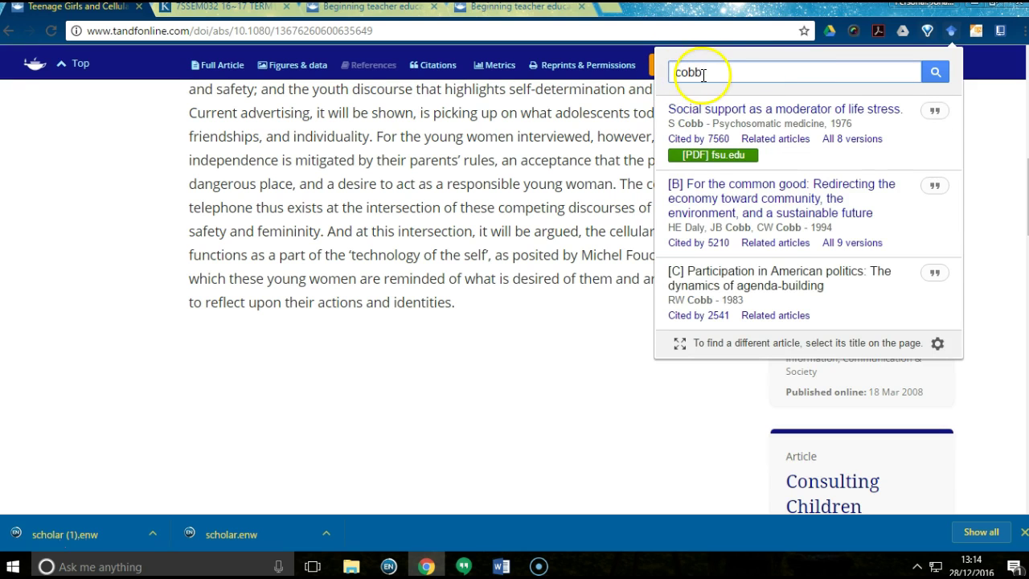
pyautogui.click(679, 348)
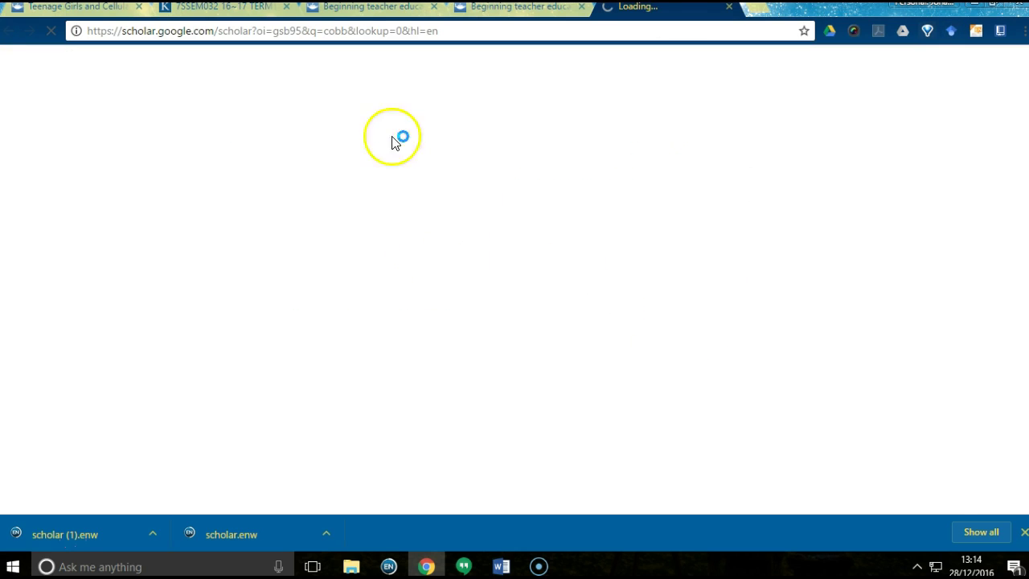